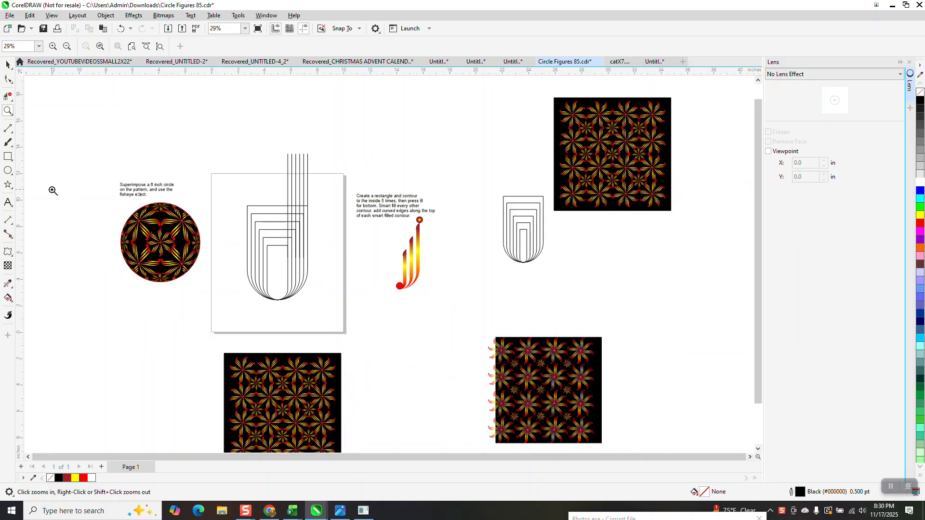
# Activate the Smart Fill tool for the nested contour drawing on the page
pyautogui.click(7, 298)
pyautogui.click(8, 297)
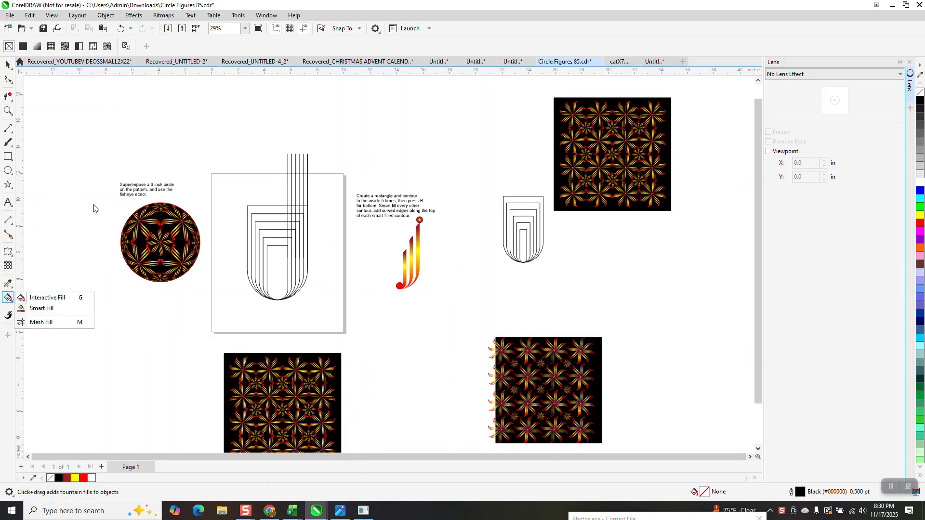
pyautogui.click(29, 110)
pyautogui.click(351, 296)
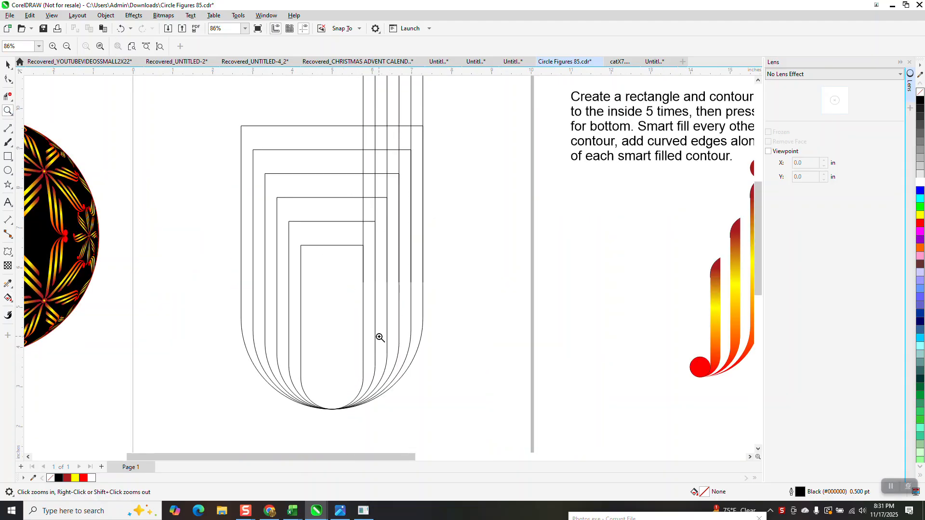
pyautogui.scroll(-2, 279, 315)
pyautogui.click(8, 298)
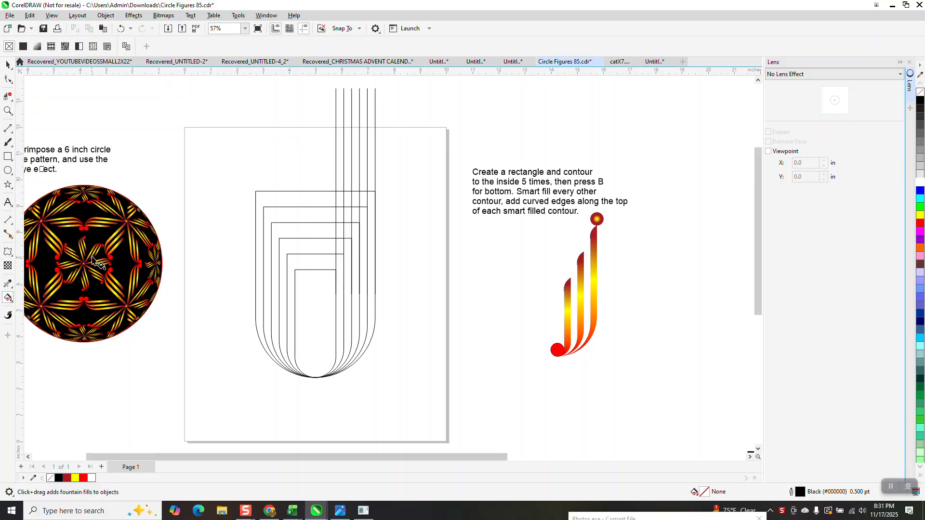
pyautogui.click(12, 302)
pyautogui.click(42, 308)
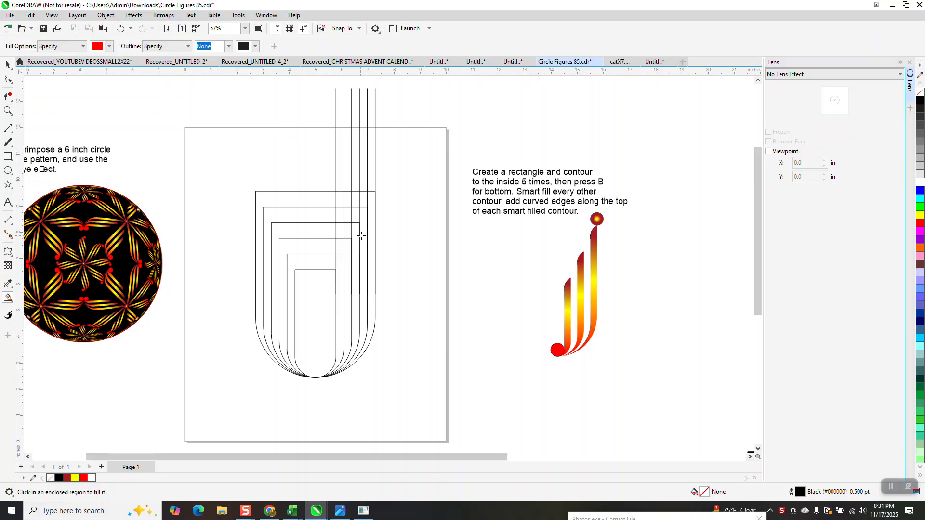
# Delete the vertical line segments projecting above the nested rectangles with Virtual Segment Delete
pyautogui.click(8, 64)
pyautogui.scroll(-2, 262, 204)
pyautogui.moveTo(242, 106); pyautogui.dragTo(346, 288)
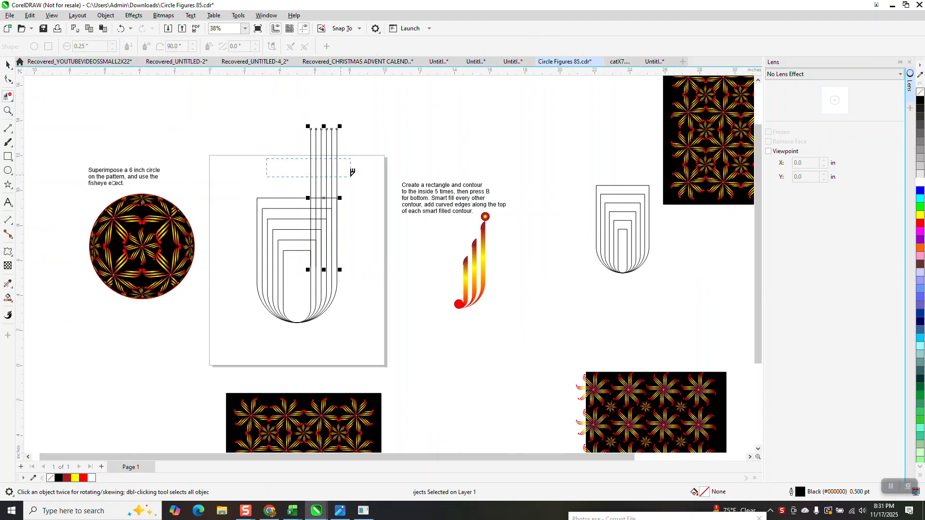
pyautogui.moveTo(263, 153); pyautogui.dragTo(355, 175)
# Select all the contours and vertical lines on the page and group them
pyautogui.click(8, 78)
pyautogui.press('space')
pyautogui.moveTo(194, 117); pyautogui.dragTo(388, 354)
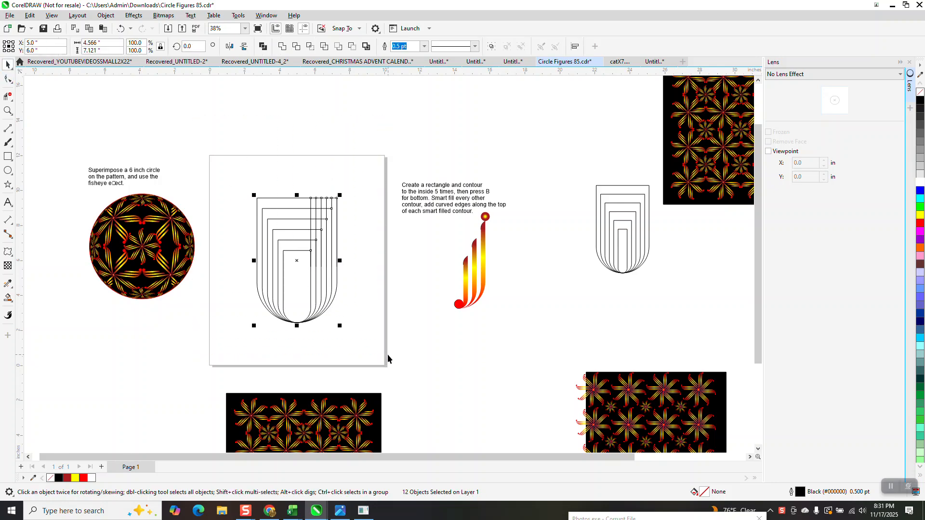
pyautogui.hotkey('ctrl', 'g')
# Smart-fill every other strip along the right side of the nested contours with red and no outline
pyautogui.click(8, 298)
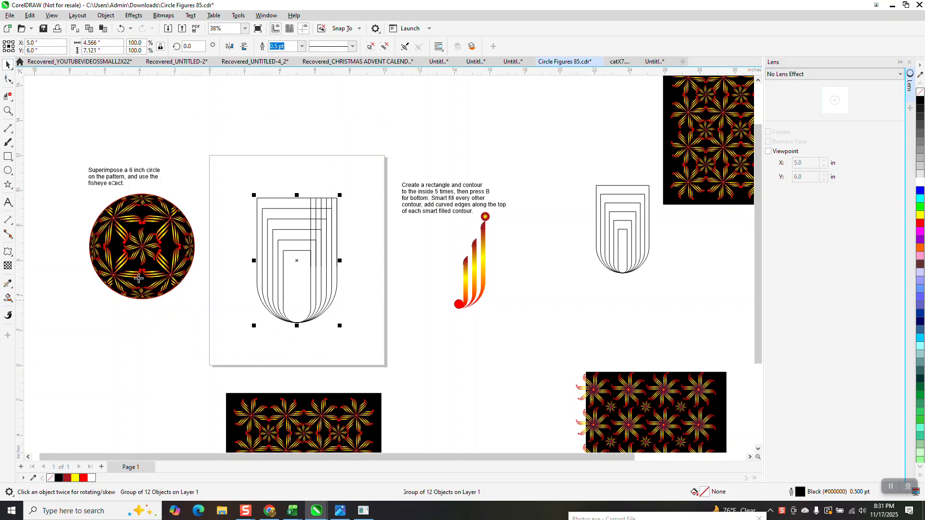
pyautogui.click(335, 206)
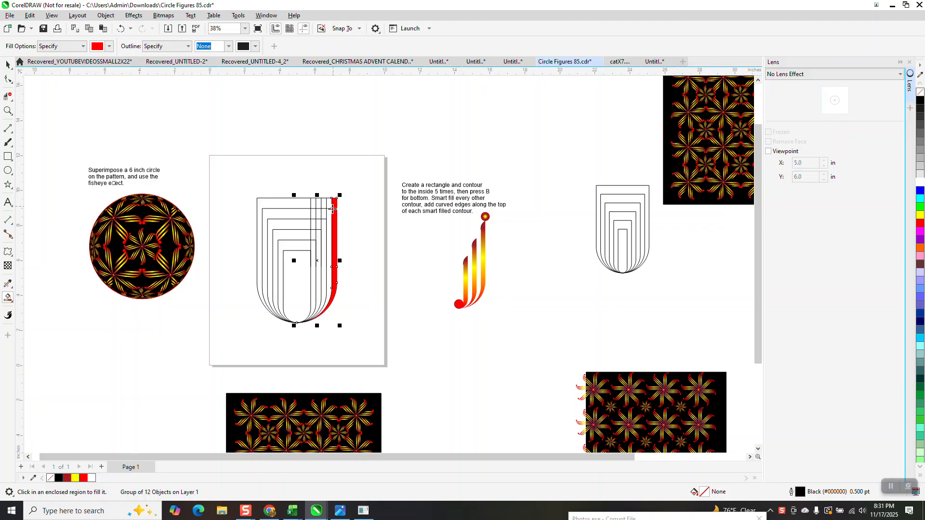
pyautogui.click(325, 224)
pyautogui.click(312, 242)
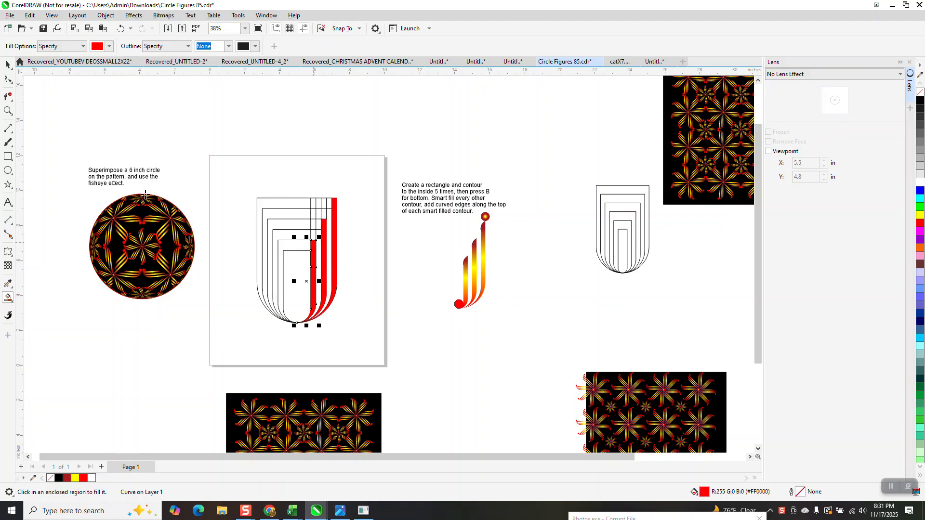
# Move the line drawing off the page to the upper left and group the three red strips left behind
pyautogui.click(8, 64)
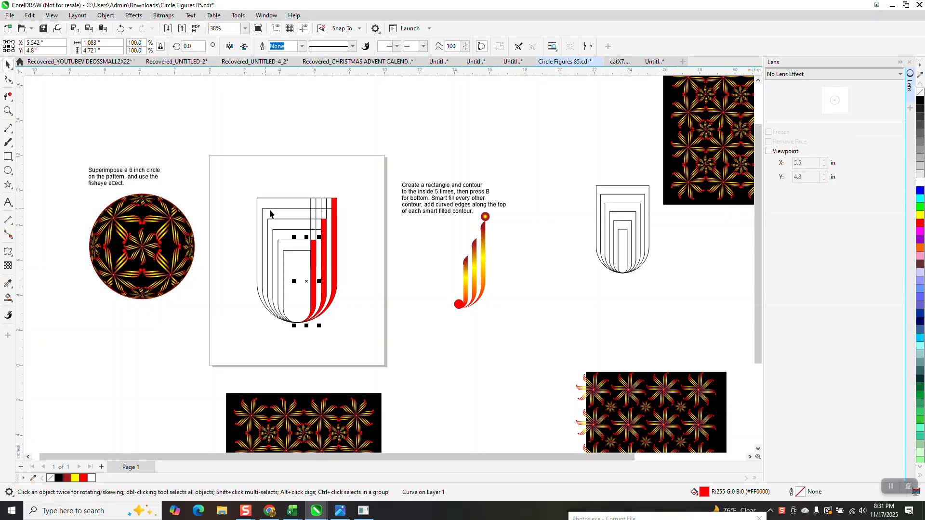
pyautogui.moveTo(270, 213); pyautogui.dragTo(28, 117)
pyautogui.moveTo(243, 161); pyautogui.dragTo(423, 363)
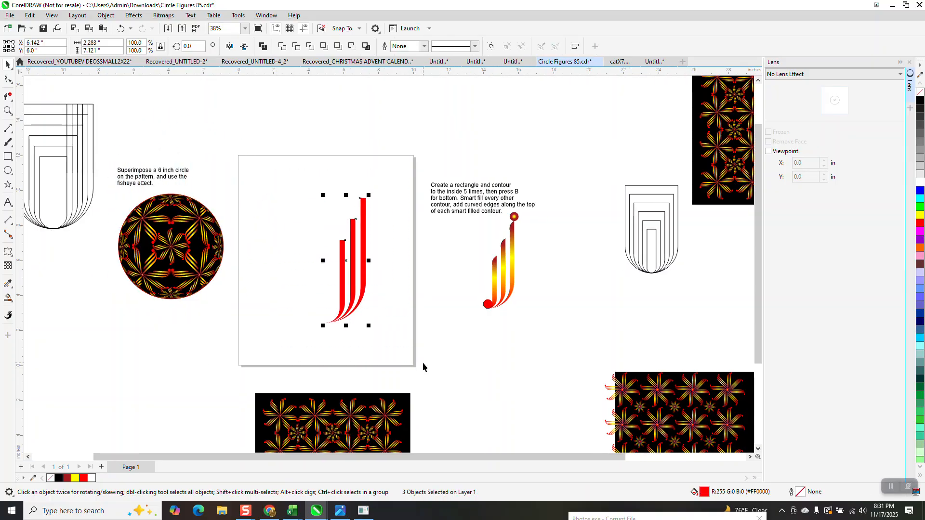
pyautogui.hotkey('ctrl', 'g')
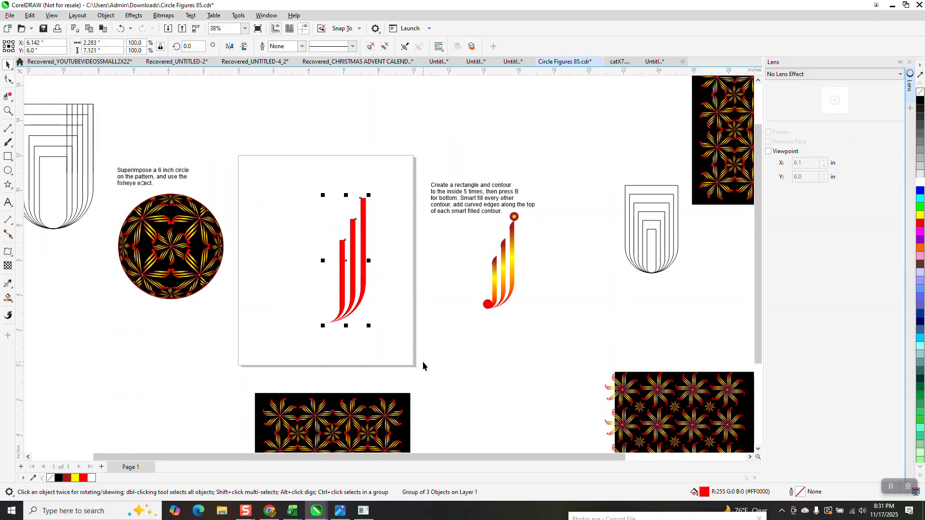
# Mirror a copy of the red strip group vertically and horizontally, and place it above the original
pyautogui.click(244, 46)
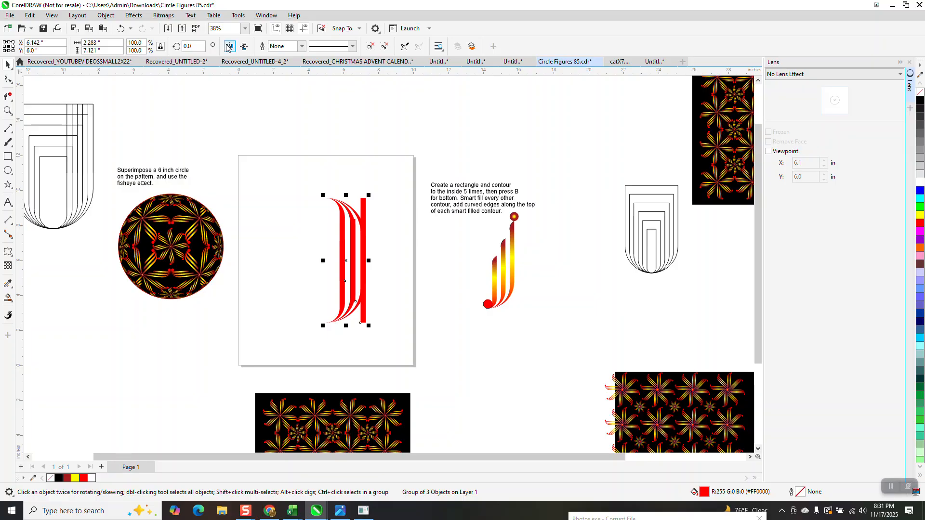
pyautogui.click(229, 47)
pyautogui.moveTo(356, 283); pyautogui.dragTo(327, 175)
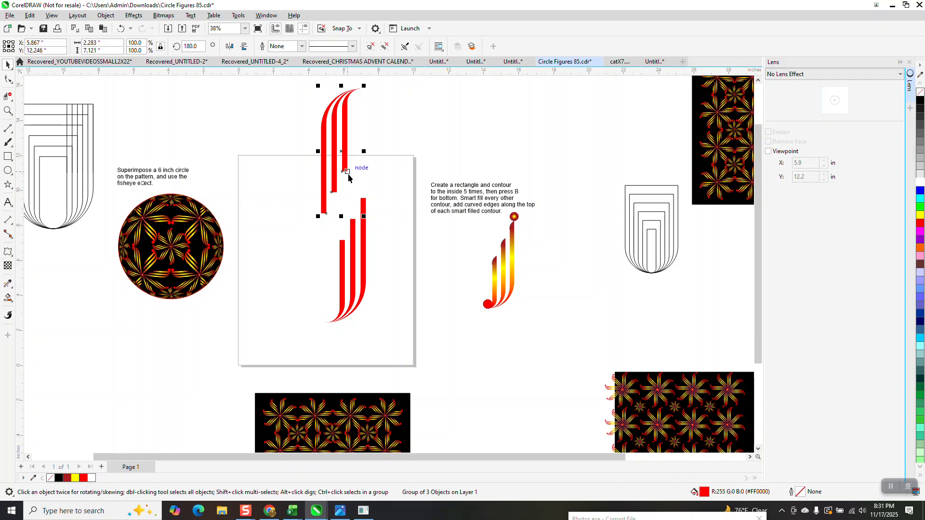
# Remove the fill from both strip groups and give them a black outline
pyautogui.scroll(-1, 351, 195)
pyautogui.moveTo(314, 113); pyautogui.dragTo(396, 307)
pyautogui.click(921, 92)
pyautogui.rightClick(921, 100)
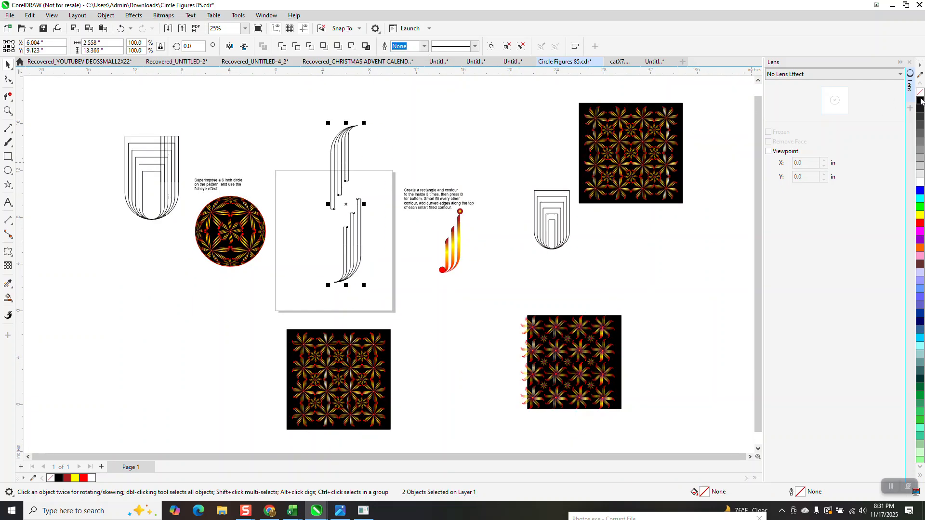
# Snap the upper strip group onto the lower one by placing its lower-right corner node on the lower group's top-right corner
pyautogui.press('F10')
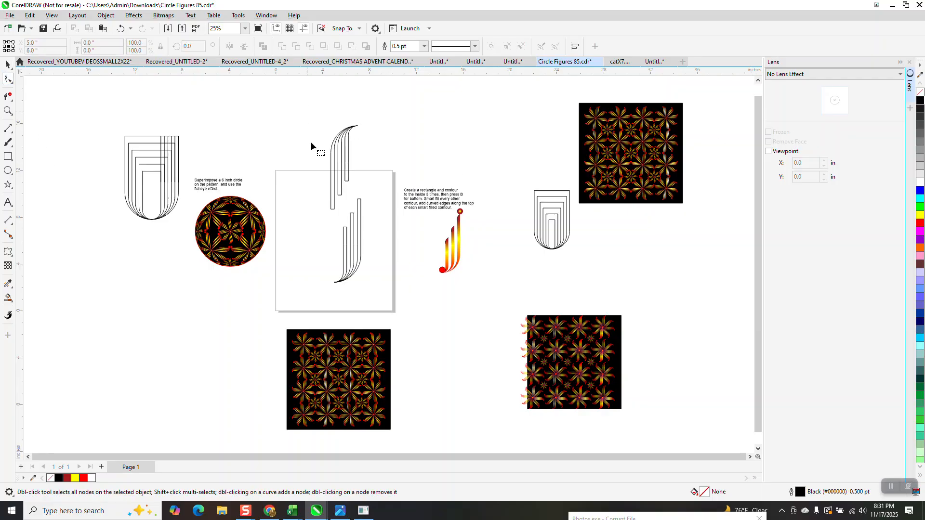
pyautogui.click(8, 111)
pyautogui.click(8, 65)
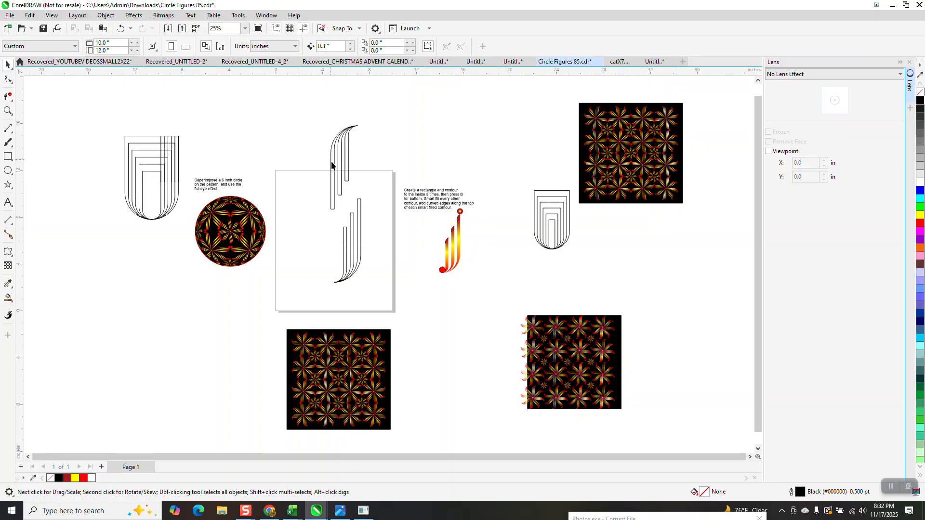
pyautogui.click(4, 111)
pyautogui.moveTo(347, 222); pyautogui.dragTo(405, 289)
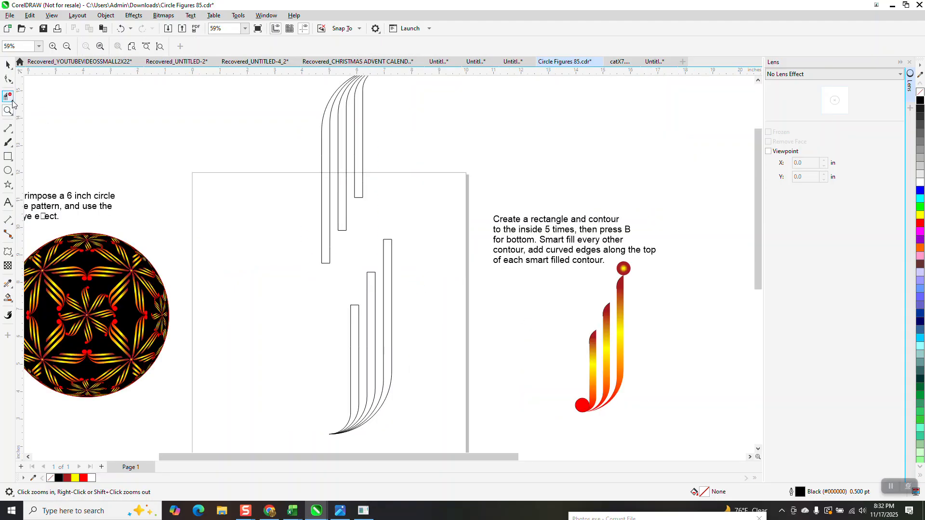
pyautogui.click(8, 64)
pyautogui.click(362, 197)
pyautogui.moveTo(362, 197); pyautogui.dragTo(392, 240)
# Weld the two joined strip groups into a single S-shaped outline
pyautogui.scroll(-2, 332, 195)
pyautogui.moveTo(302, 123); pyautogui.dragTo(384, 305)
pyautogui.click(282, 49)
pyautogui.click(304, 93)
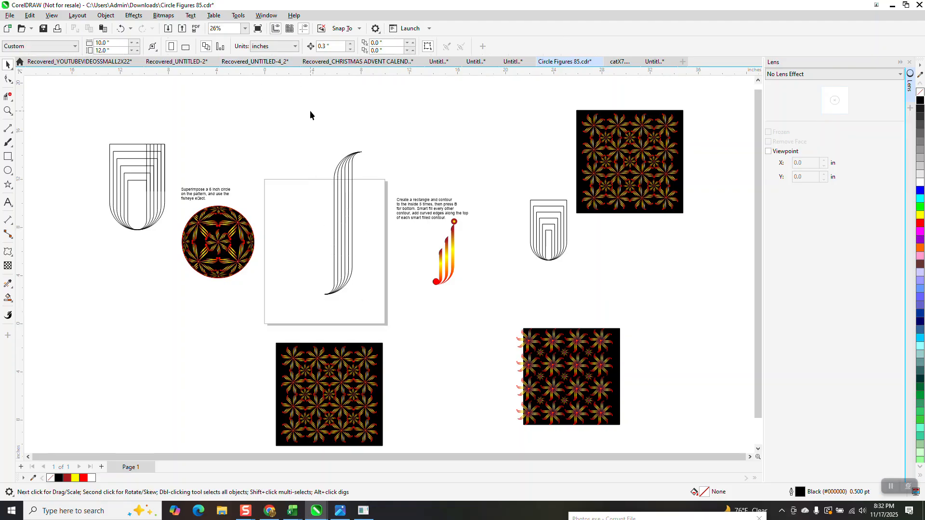
# Smart-fill three alternating strips of the welded S-shape with red
pyautogui.click(8, 110)
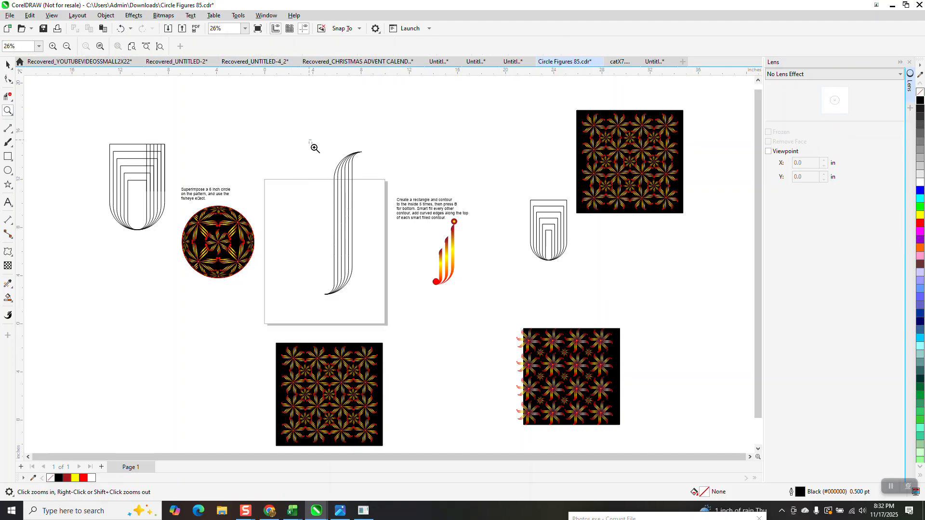
pyautogui.moveTo(316, 147); pyautogui.dragTo(395, 227)
pyautogui.rightClick(372, 206)
pyautogui.click(8, 298)
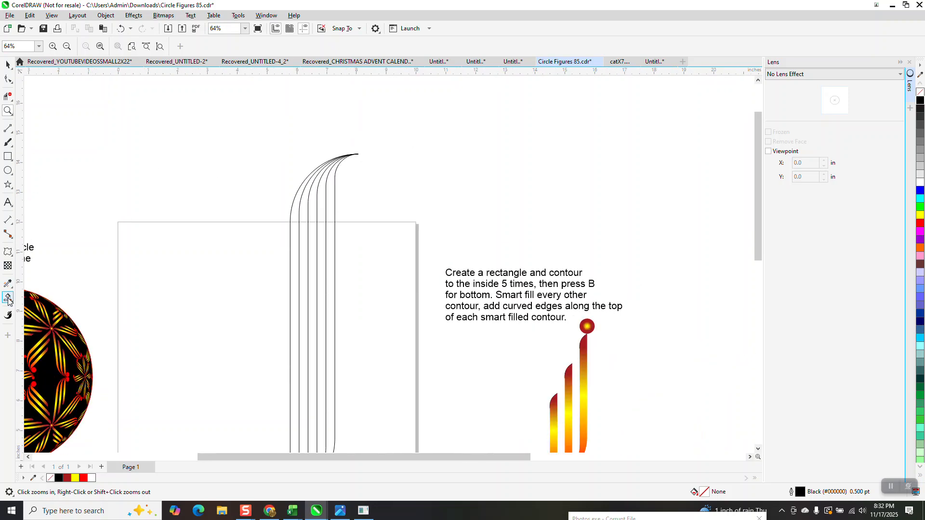
pyautogui.click(328, 217)
pyautogui.click(313, 217)
pyautogui.click(295, 217)
pyautogui.scroll(-3, 277, 159)
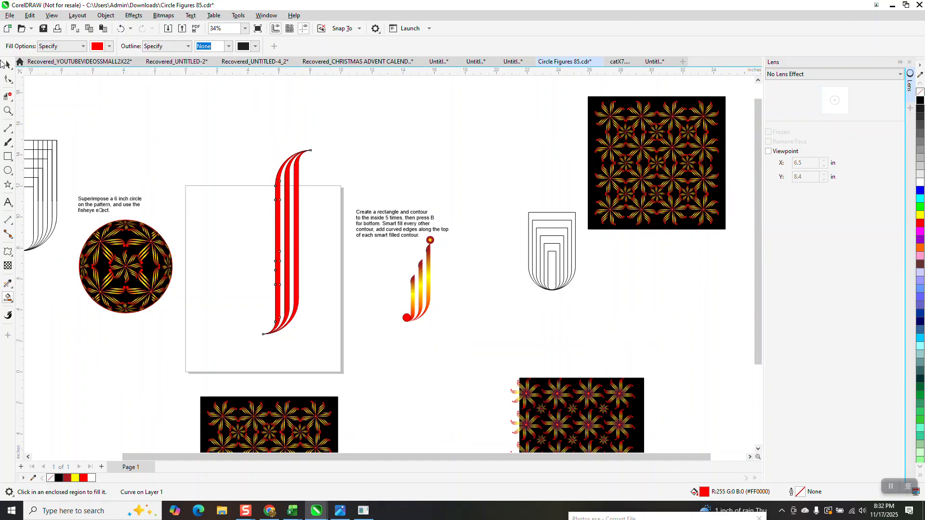
# Move the rightmost red strip 0.9 in to the right, clear of the black outline shape
pyautogui.click(7, 64)
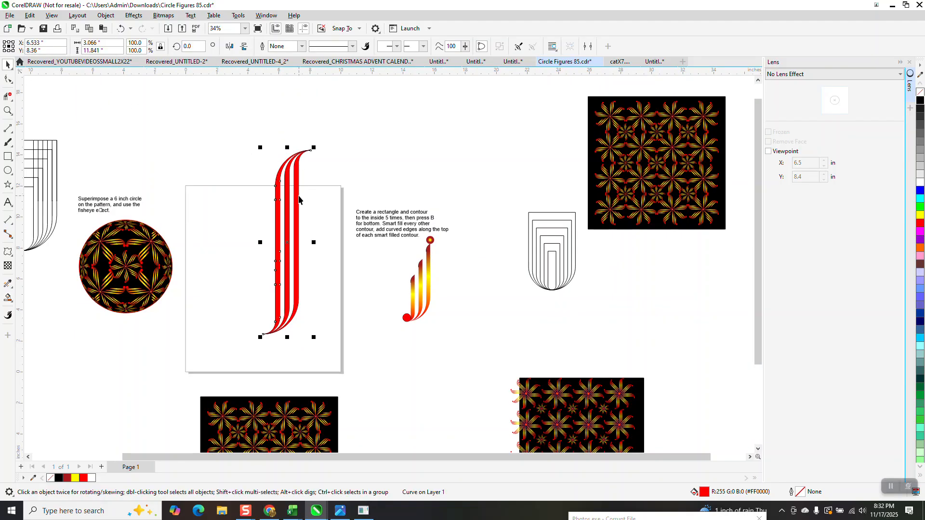
pyautogui.click(330, 168)
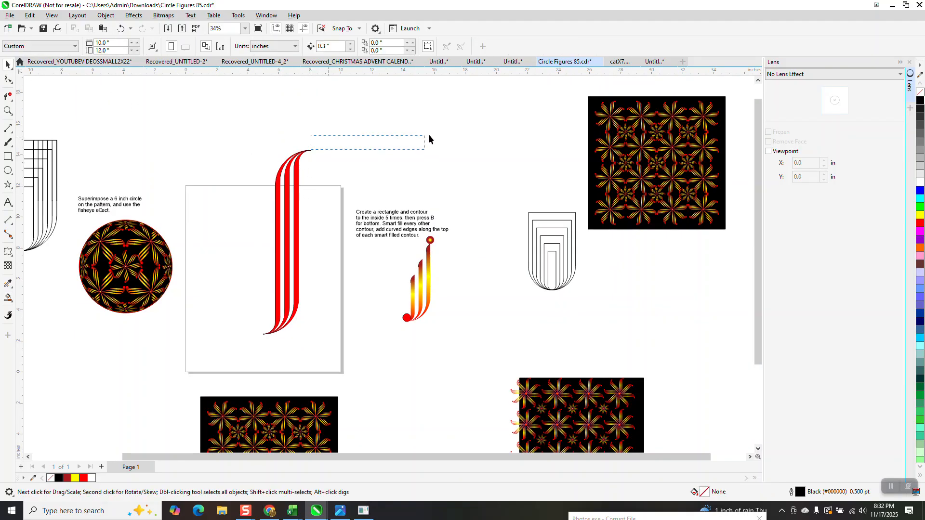
pyautogui.click(297, 200)
pyautogui.click(295, 186)
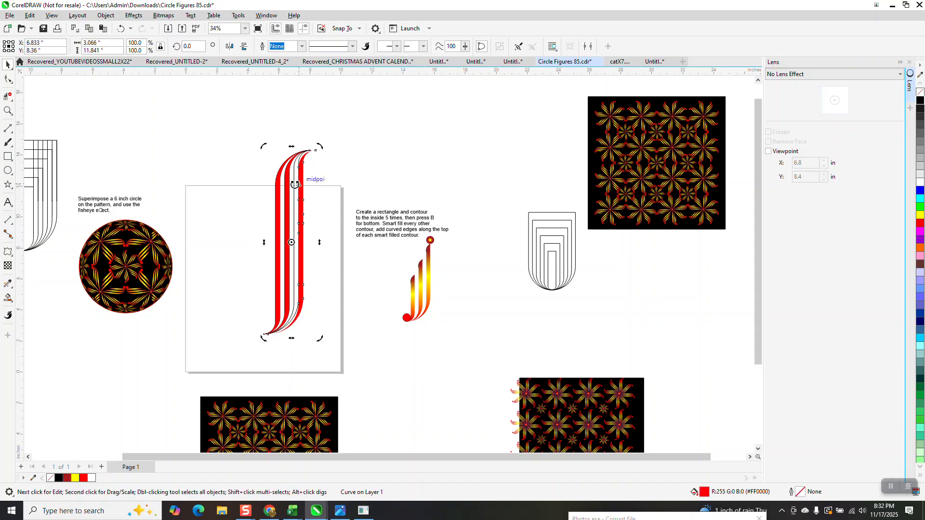
pyautogui.click(309, 188)
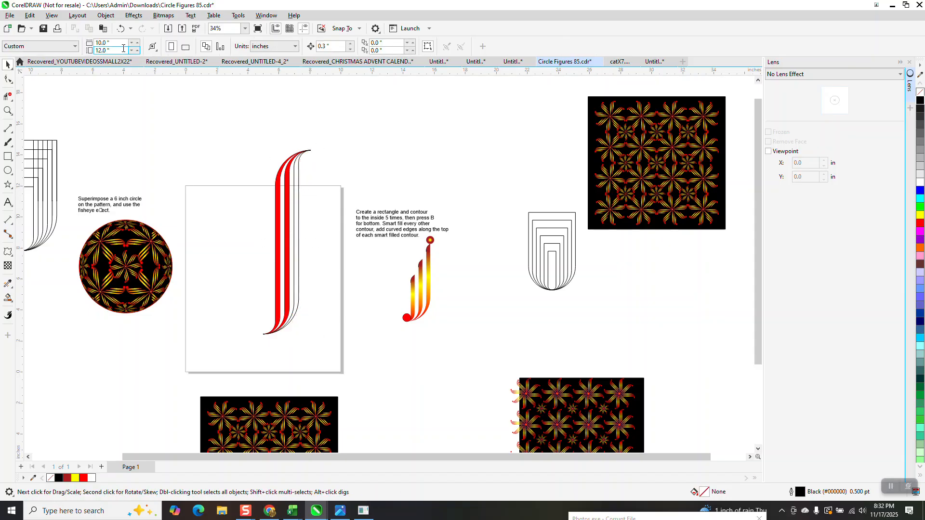
pyautogui.click(121, 30)
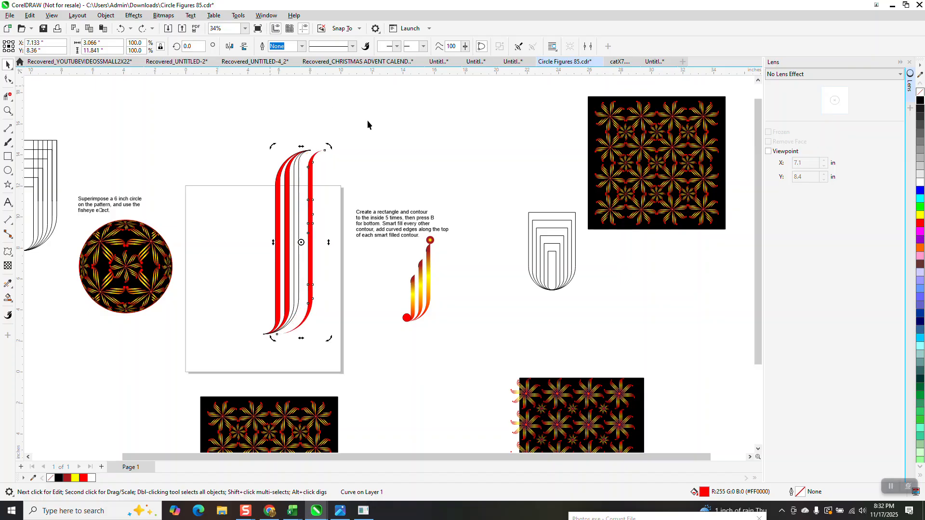
# Delete the black welded outline shape behind the red strips
pyautogui.click(296, 176)
pyautogui.click(296, 176)
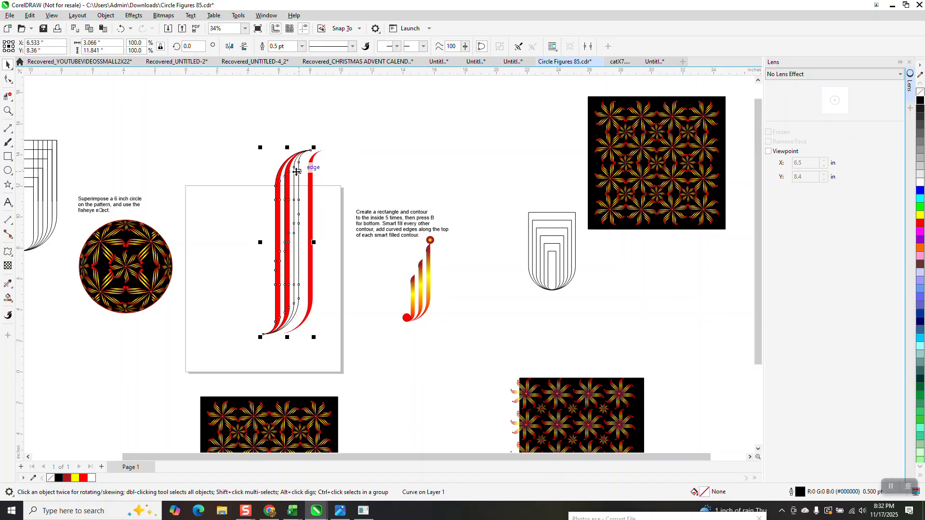
pyautogui.press('Delete')
# Move the rightmost red strip 0.9 in back to the left, beside the other two strips
pyautogui.click(312, 182)
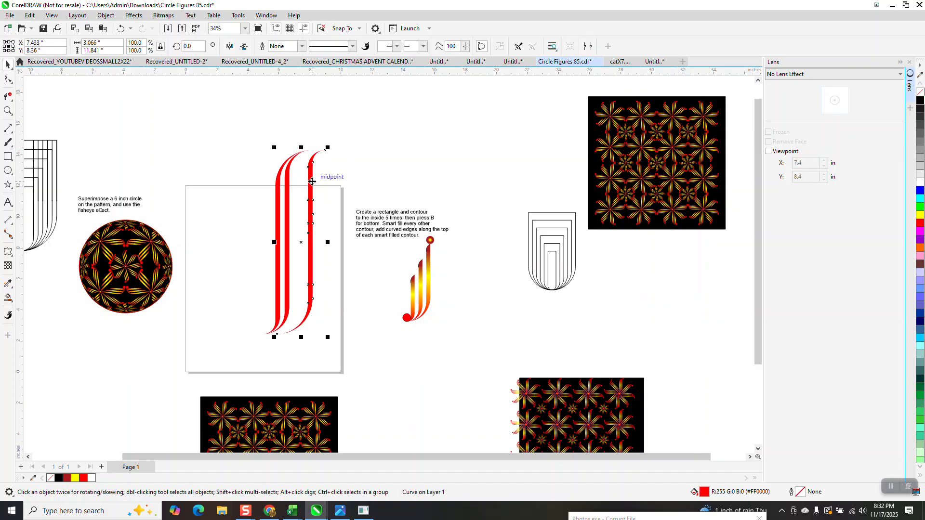
pyautogui.press('Left')
pyautogui.press('Left')
pyautogui.press('Left')
pyautogui.press('Left')
pyautogui.press('Left')
pyautogui.press('Left')
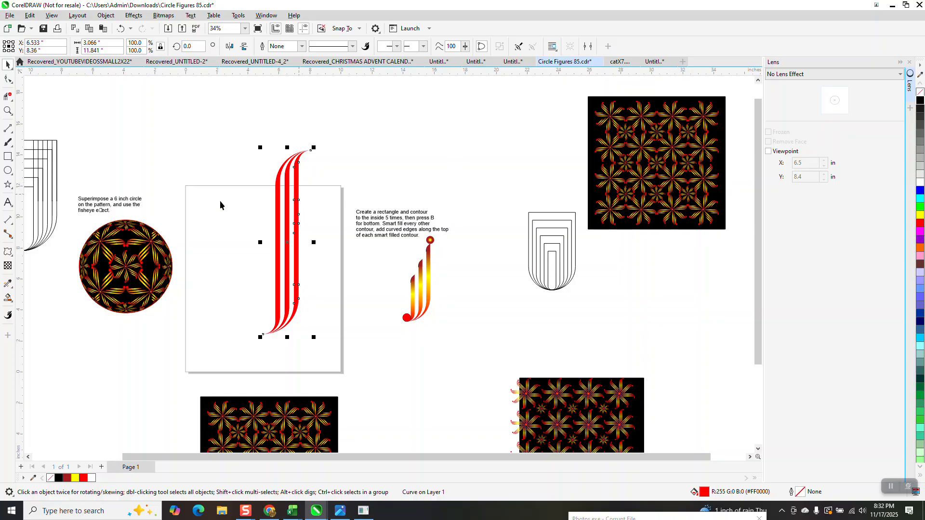
# Select the three red S-shaped strips and group them
pyautogui.moveTo(241, 138); pyautogui.dragTo(355, 360)
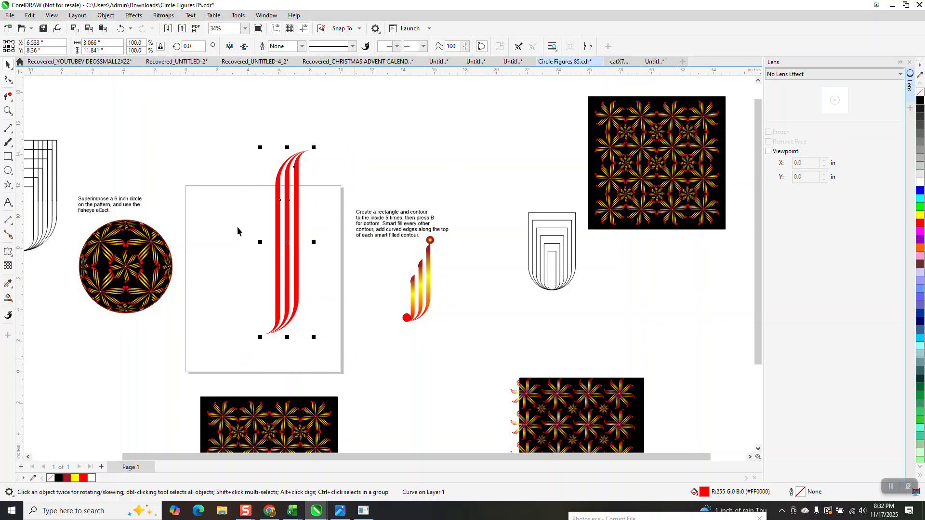
pyautogui.click(106, 15)
pyautogui.moveTo(128, 183)
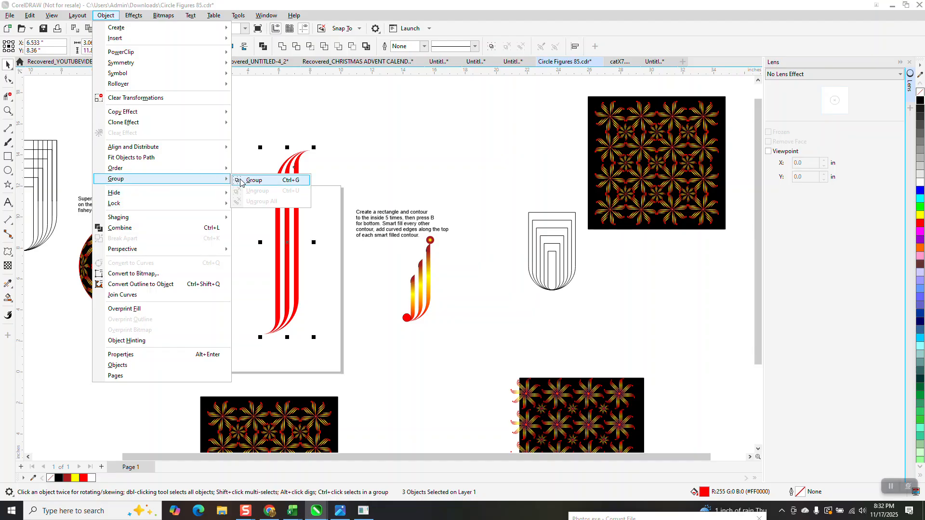
pyautogui.click(251, 178)
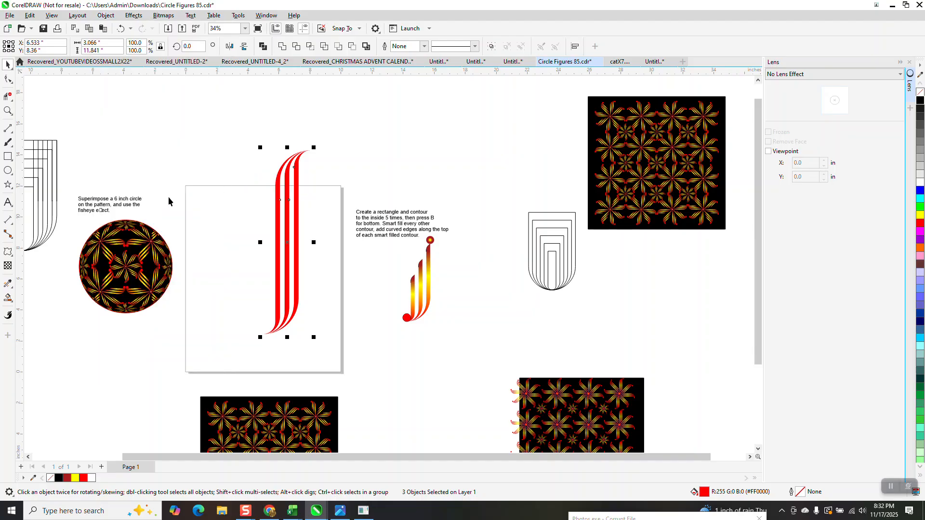
# Apply a linear fountain fill from red near the bottom to white near the top of the strip group
pyautogui.click(12, 302)
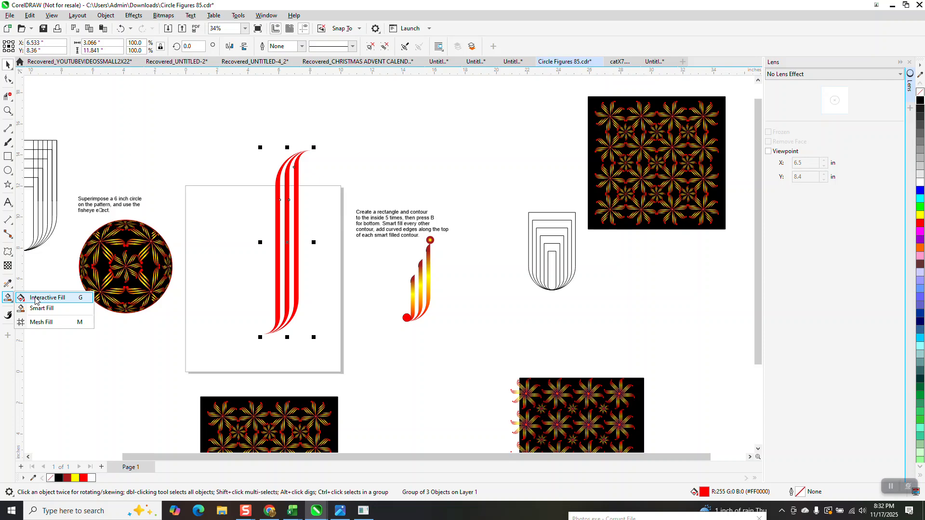
pyautogui.click(36, 301)
pyautogui.moveTo(286, 308); pyautogui.dragTo(282, 157)
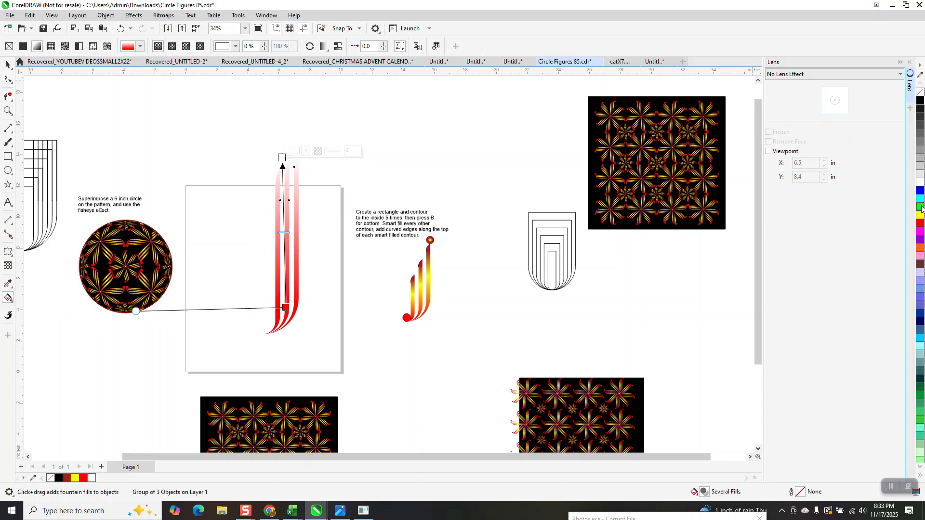
# Recolor the strip group's linear gradient with red at both ends and added yellow, red and yellow colors between them
pyautogui.moveTo(704, 212); pyautogui.dragTo(283, 156)
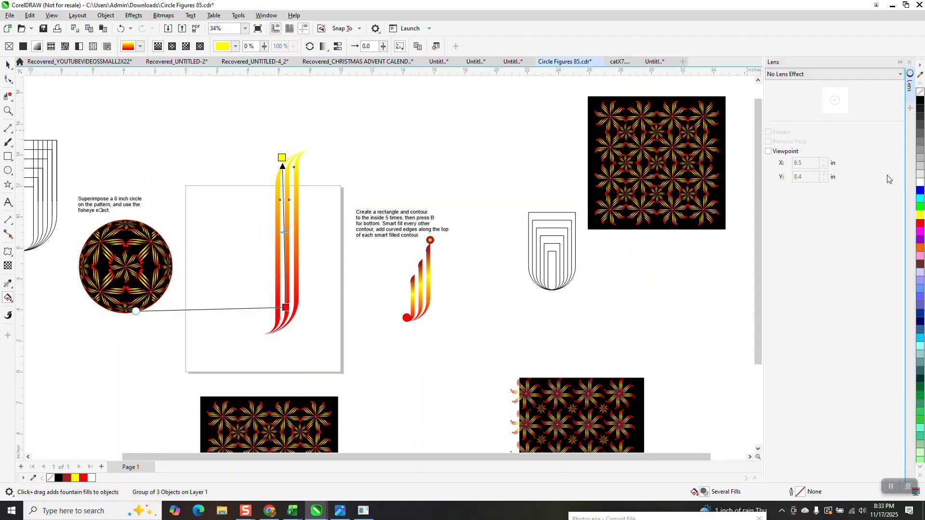
pyautogui.moveTo(854, 218); pyautogui.dragTo(283, 158)
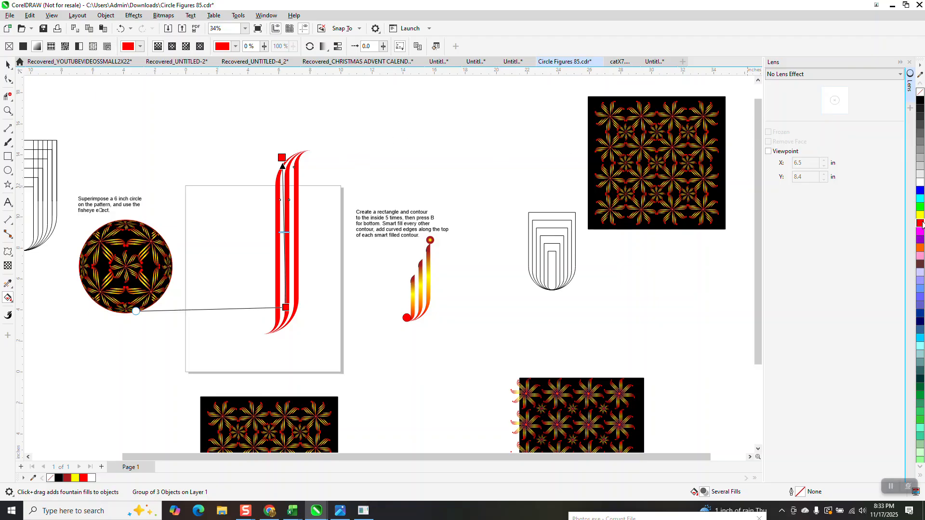
pyautogui.moveTo(915, 218); pyautogui.dragTo(284, 219)
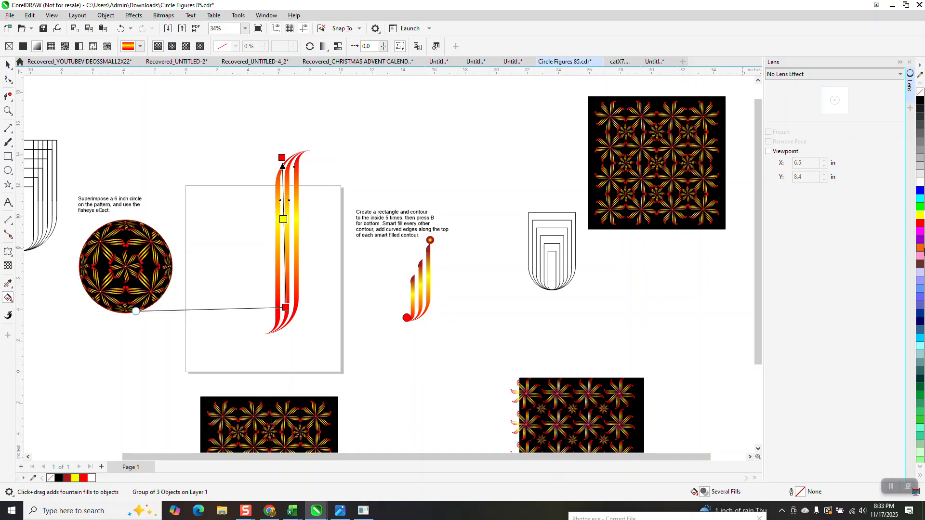
pyautogui.moveTo(920, 217); pyautogui.dragTo(284, 277)
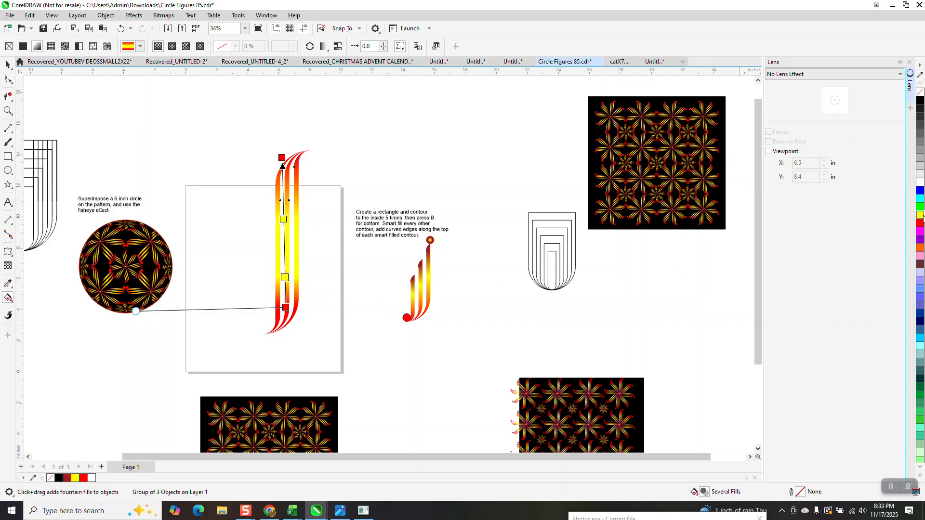
pyautogui.moveTo(913, 225); pyautogui.dragTo(284, 245)
pyautogui.click(8, 64)
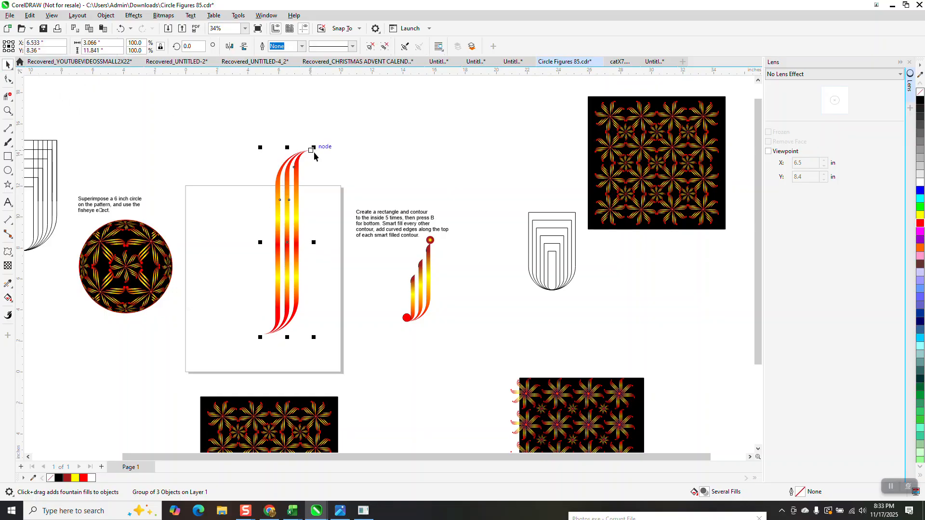
# Delete all the sample artwork and instruction text lying to the right of the page
pyautogui.scroll(-1, 319, 147)
pyautogui.scroll(-1, 350, 176)
pyautogui.scroll(-1, 336, 163)
pyautogui.moveTo(324, 106); pyautogui.dragTo(529, 313)
pyautogui.press('Delete')
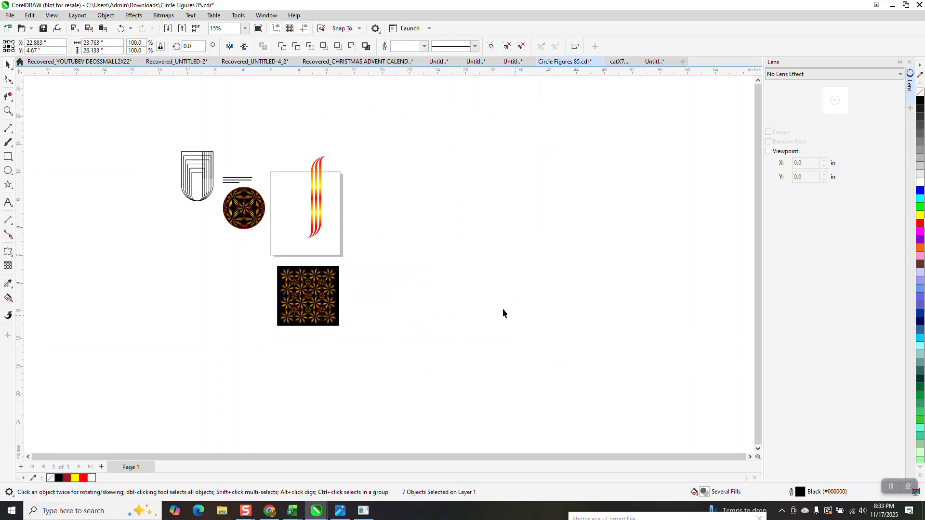
# Make a copy of the gradient strip group scaled down to about 13.6% and delete the full-size original
pyautogui.moveTo(349, 262); pyautogui.dragTo(390, 258)
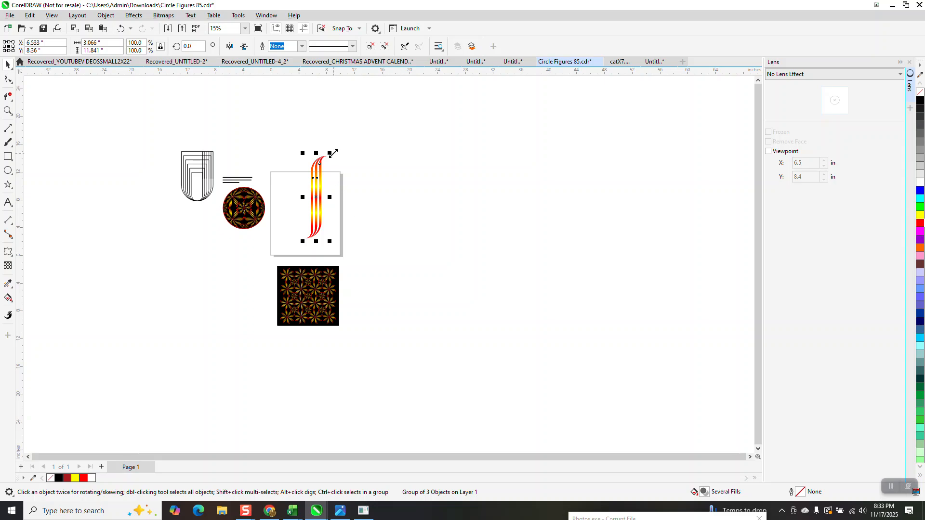
pyautogui.moveTo(332, 154); pyautogui.dragTo(329, 252)
pyautogui.click(8, 111)
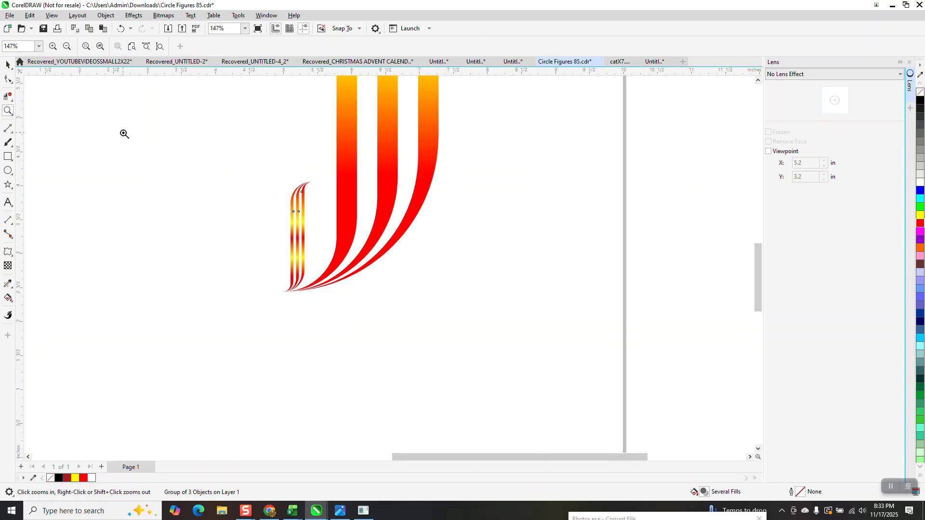
pyautogui.click(8, 64)
pyautogui.click(350, 163)
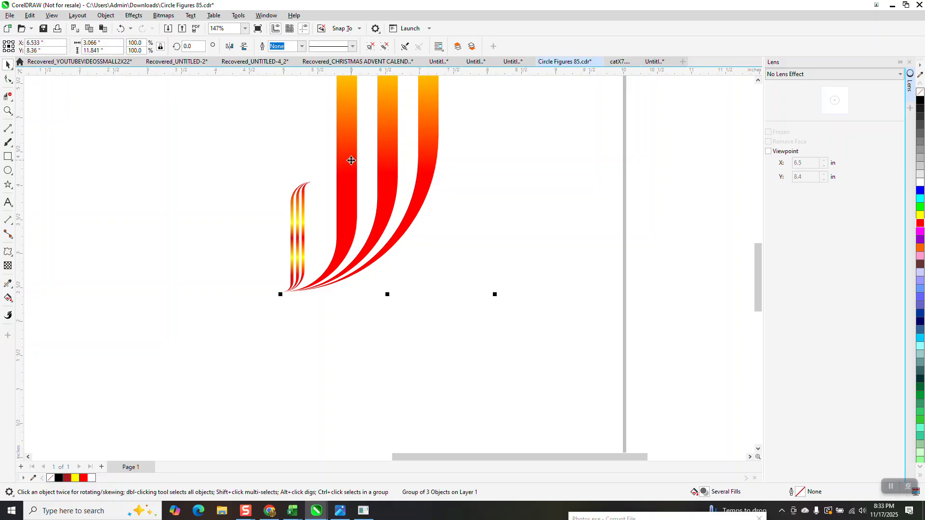
pyautogui.press('Delete')
pyautogui.click(298, 201)
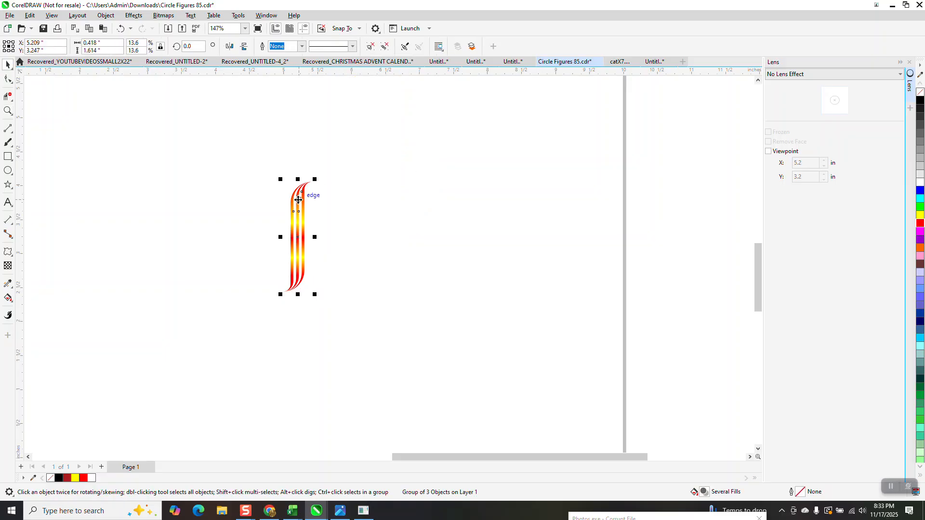
# Place the small strip group's rotation center at its upper tip and duplicate it every 45° into an eight-armed pinwheel
pyautogui.click(299, 234)
pyautogui.moveTo(303, 226); pyautogui.dragTo(313, 182)
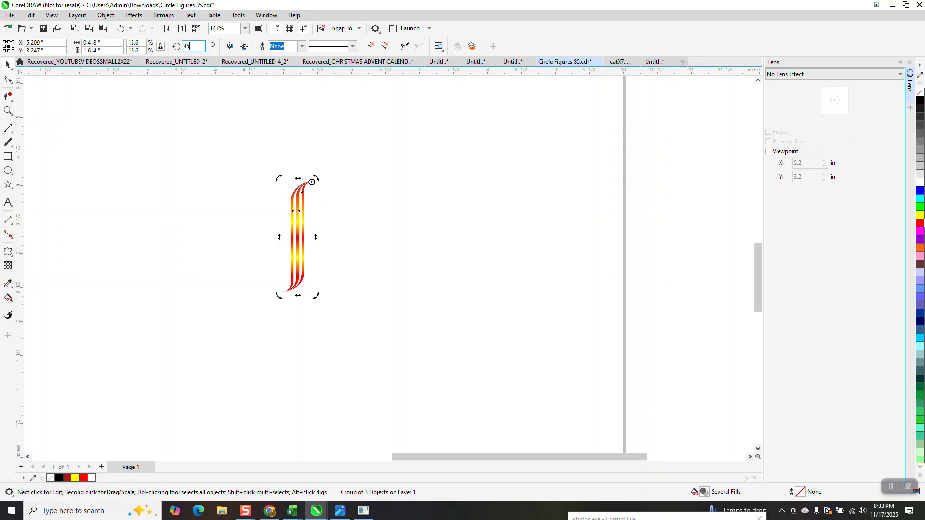
pyautogui.write('45')
pyautogui.press('Return')
pyautogui.hotkey('ctrl', 'r')
pyautogui.hotkey('ctrl', 'r')
pyautogui.hotkey('ctrl', 'r')
pyautogui.hotkey('ctrl', 'r')
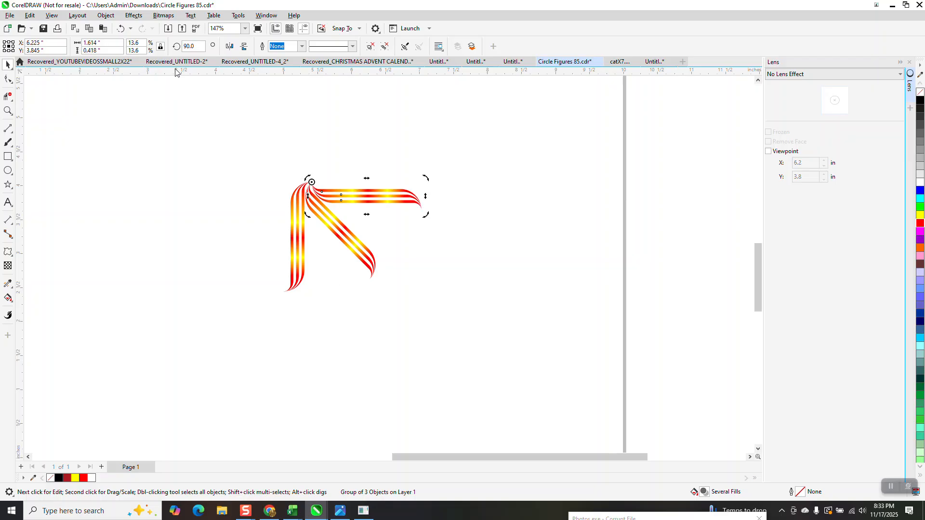
pyautogui.hotkey('ctrl', 'r')
pyautogui.hotkey('ctrl', 'r')
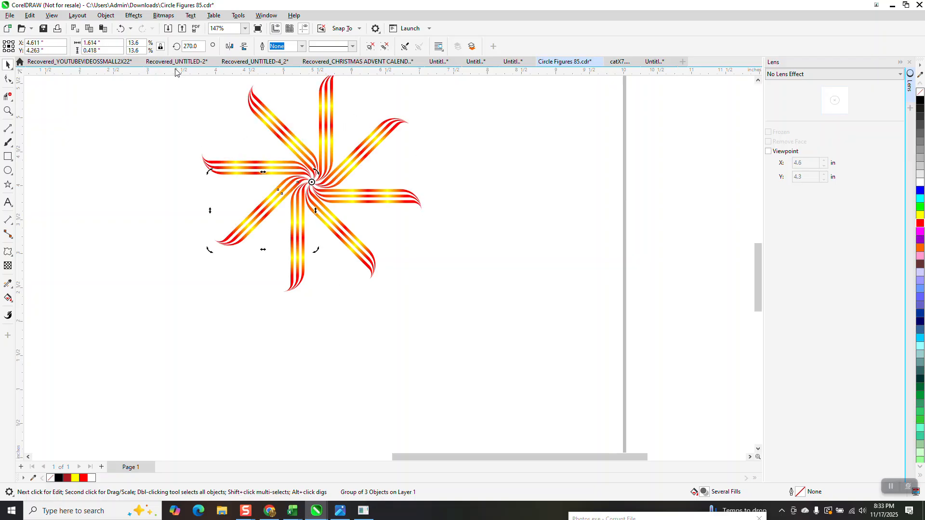
pyautogui.click(467, 306)
pyautogui.scroll(-2, 395, 272)
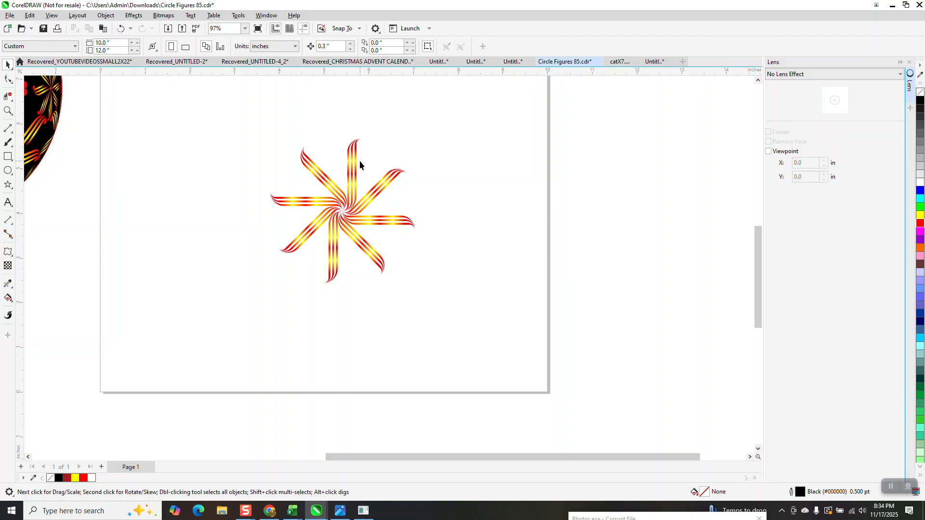
# Keep only the pinwheel's upward-pointing arm, delete the other seven arms, and place the kept arm in the cleared area
pyautogui.moveTo(354, 161); pyautogui.dragTo(491, 159)
pyautogui.moveTo(380, 263); pyautogui.dragTo(446, 305)
pyautogui.press('Delete')
pyautogui.click(334, 216)
pyautogui.press('Delete')
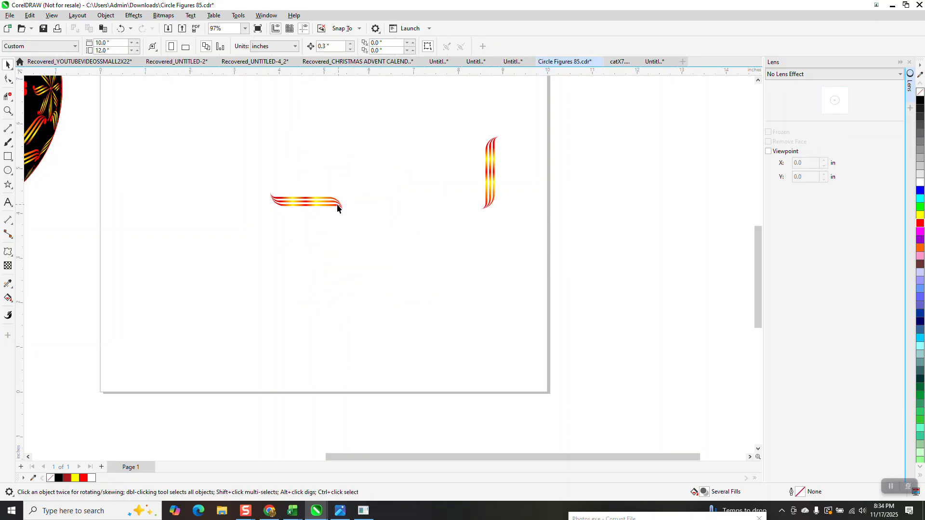
pyautogui.click(338, 209)
pyautogui.press('Delete')
pyautogui.moveTo(487, 183); pyautogui.dragTo(314, 179)
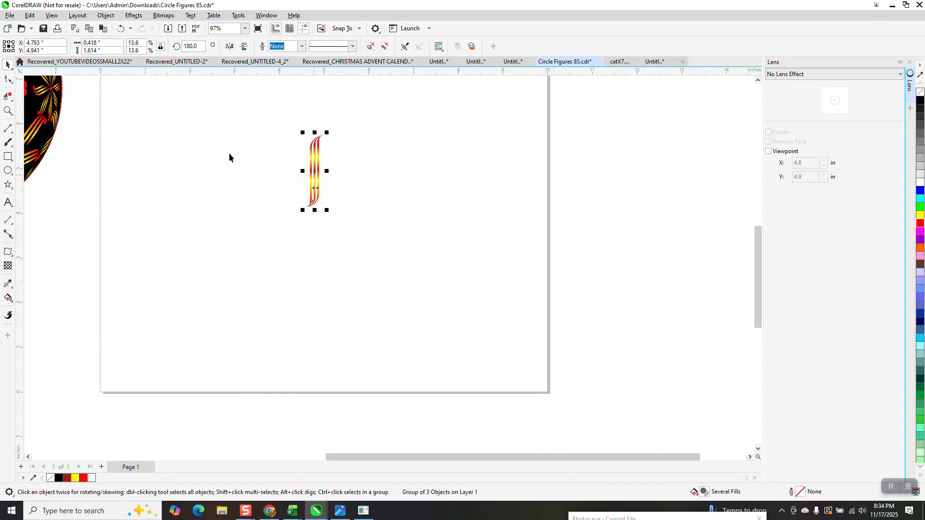
# Draw a circle about 0.2 in across beside the strip group's upper tip and set its outline to hairline
pyautogui.click(4, 112)
pyautogui.moveTo(285, 117); pyautogui.dragTo(351, 198)
pyautogui.click(8, 171)
pyautogui.moveTo(531, 128); pyautogui.dragTo(476, 182)
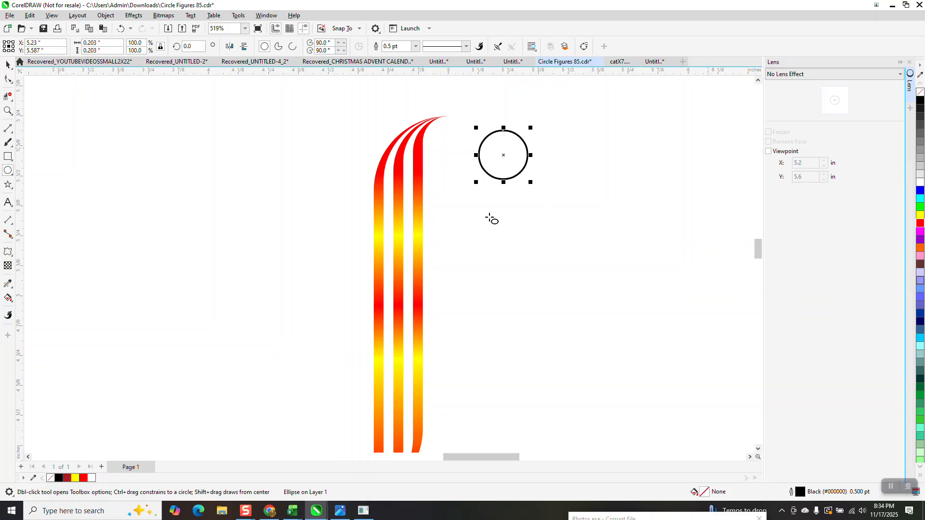
pyautogui.click(415, 46)
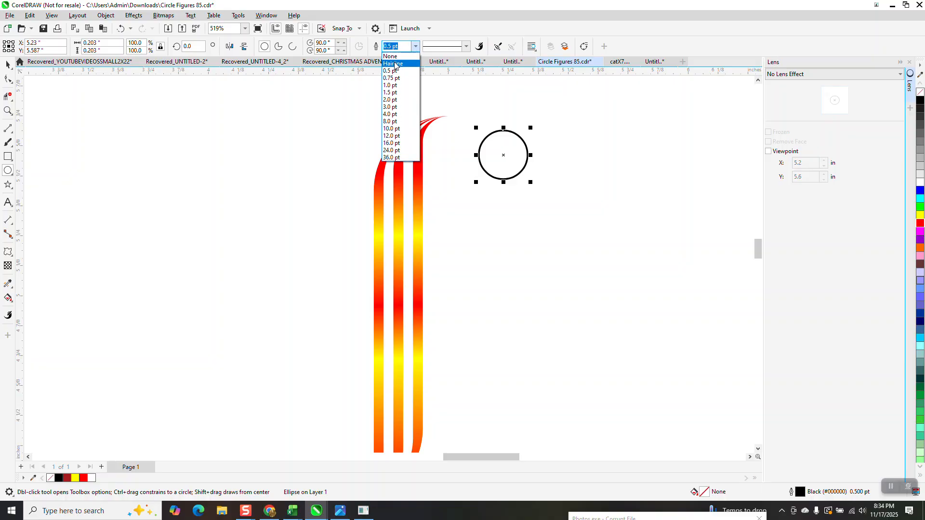
pyautogui.click(395, 65)
# Move the circle so its top node meets the strips' upper tip, and fill it red without an outline
pyautogui.click(8, 64)
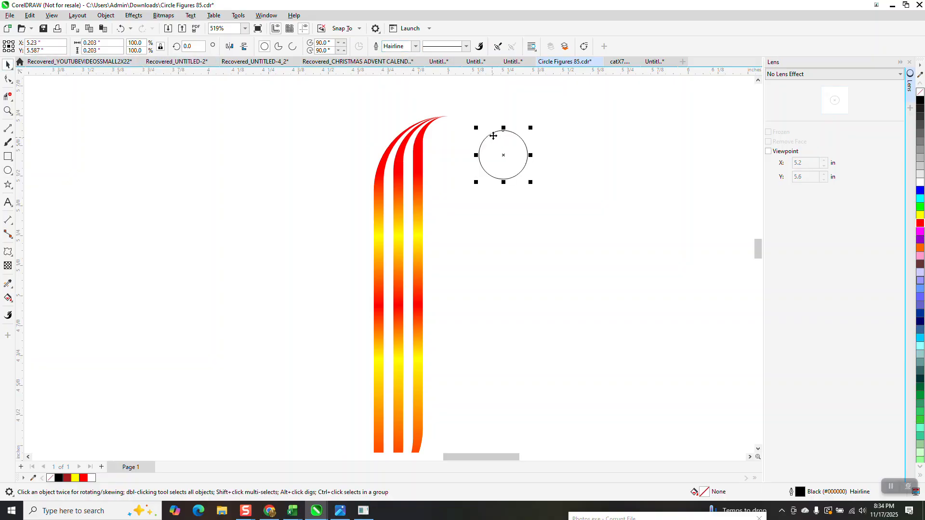
pyautogui.moveTo(504, 130); pyautogui.dragTo(447, 117)
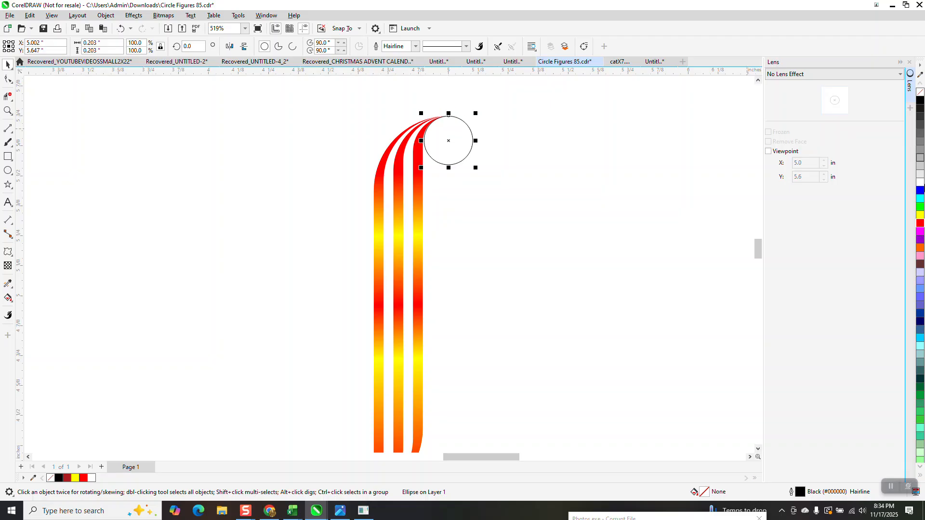
pyautogui.click(920, 223)
pyautogui.rightClick(920, 92)
# Select the gradient strips together with the red circle and group them
pyautogui.scroll(-2, 427, 153)
pyautogui.scroll(-1, 425, 154)
pyautogui.moveTo(380, 118); pyautogui.dragTo(518, 391)
pyautogui.hotkey('ctrl', 'g')
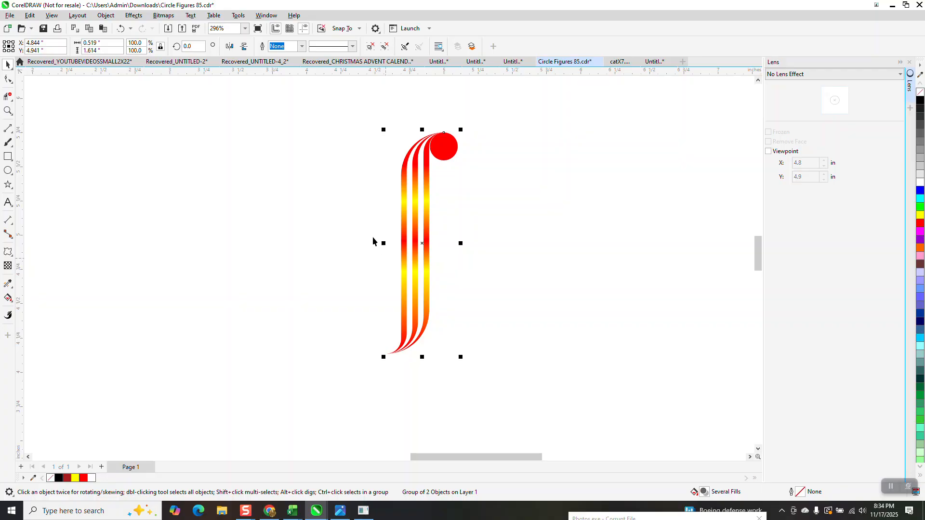
# Place the circle-tipped arm's rotation center at its lower tip and duplicate it every 45° to form an eight-armed pinwheel
pyautogui.scroll(-4, 381, 241)
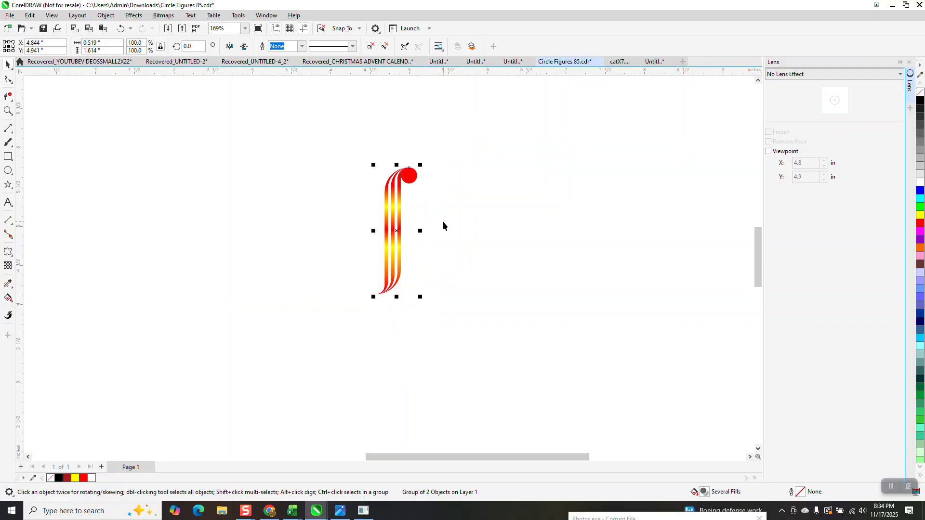
pyautogui.click(398, 230)
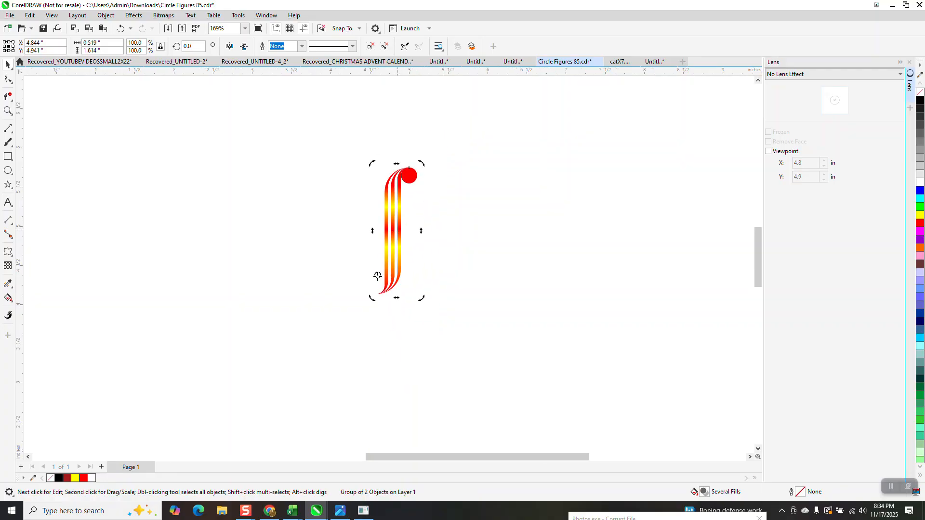
pyautogui.moveTo(376, 289); pyautogui.dragTo(377, 294)
pyautogui.click(189, 46)
pyautogui.write('45')
pyautogui.press('Return')
pyautogui.hotkey('ctrl', 'r')
pyautogui.hotkey('ctrl', 'r')
pyautogui.hotkey('ctrl', 'r')
pyautogui.hotkey('ctrl', 'r')
pyautogui.hotkey('ctrl', 'r')
pyautogui.hotkey('ctrl', 'r')
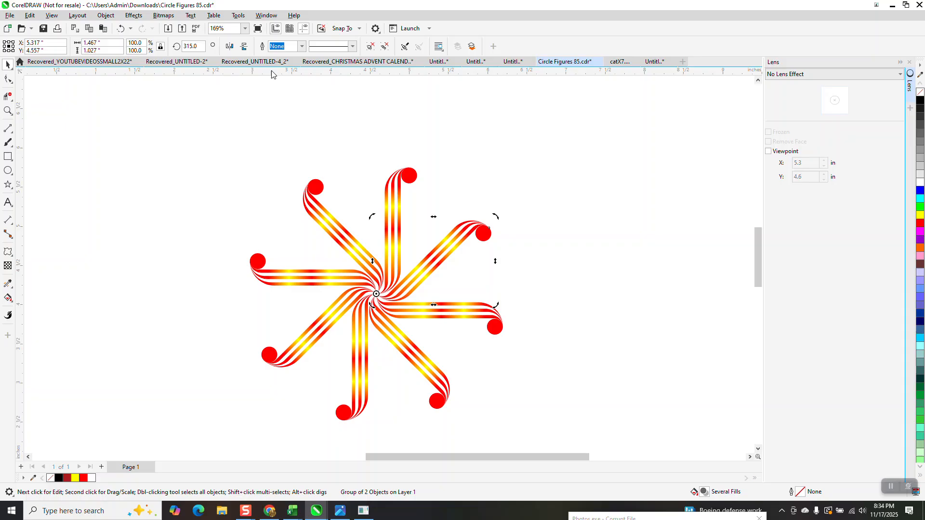
# Group the eight circle-tipped arms and rotate the pinwheel by 22.5°
pyautogui.scroll(-2, 355, 139)
pyautogui.moveTo(510, 333); pyautogui.dragTo(511, 335)
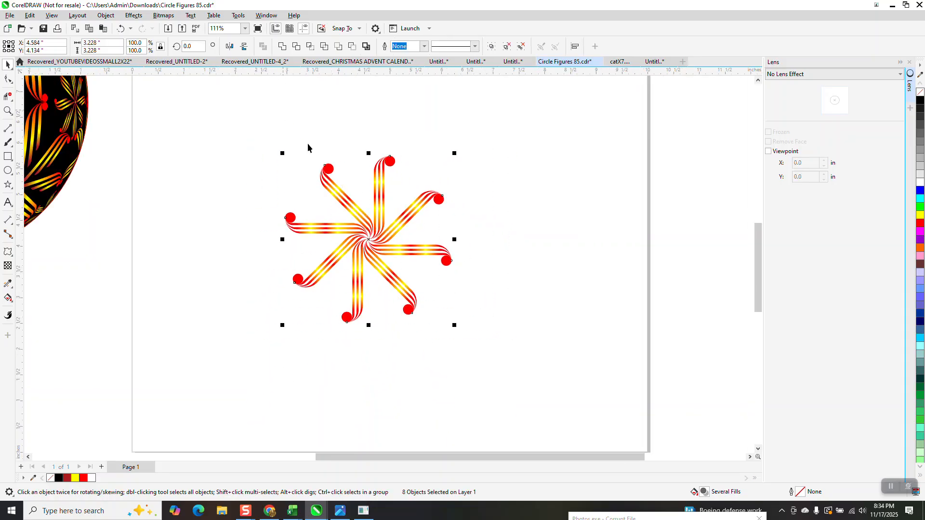
pyautogui.hotkey('ctrl', 'g')
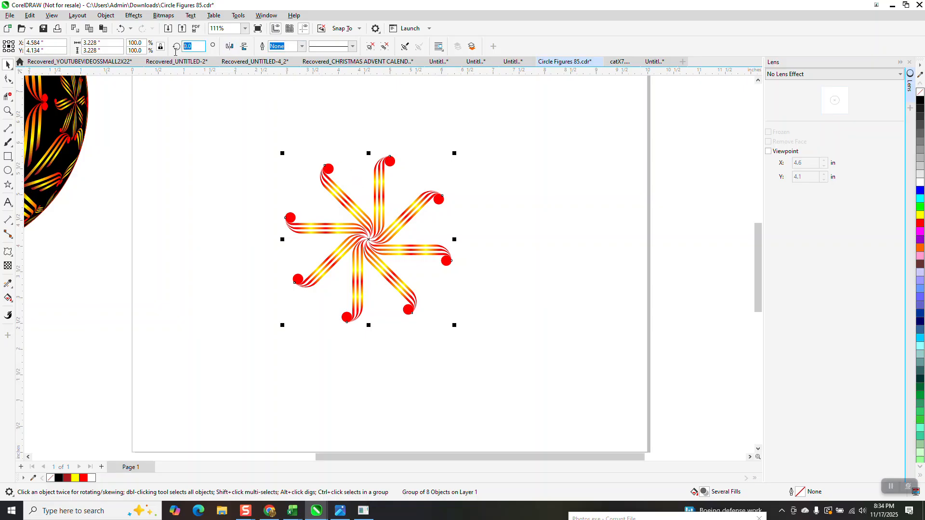
pyautogui.write('22.5')
pyautogui.press('Return')
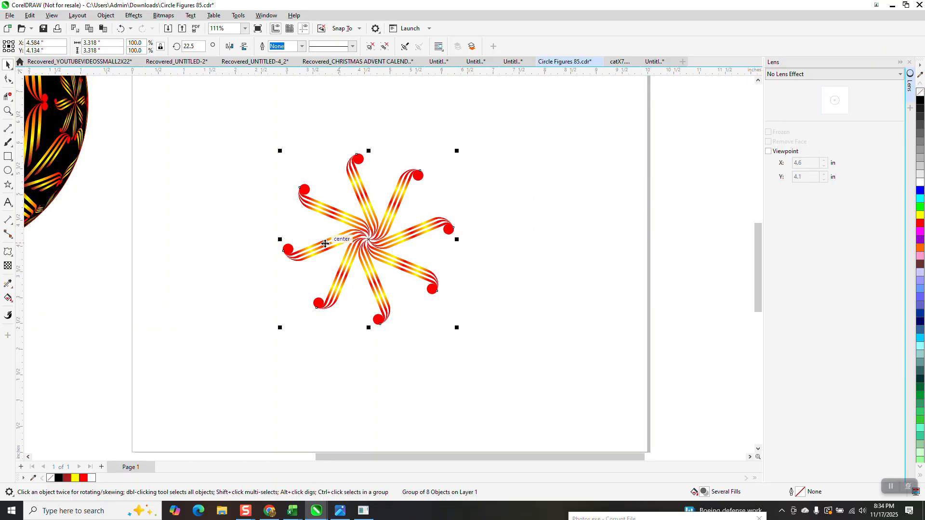
# Mirror a copy of the pinwheel to its right, and mirror a copy of the pair to make a row of four
pyautogui.moveTo(280, 237); pyautogui.dragTo(461, 239)
pyautogui.scroll(-2, 341, 204)
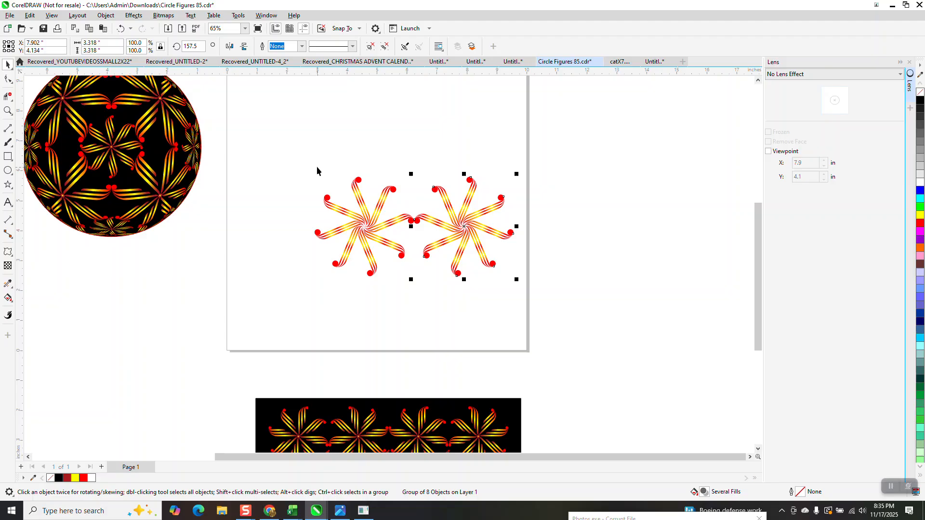
pyautogui.moveTo(343, 226); pyautogui.dragTo(545, 297)
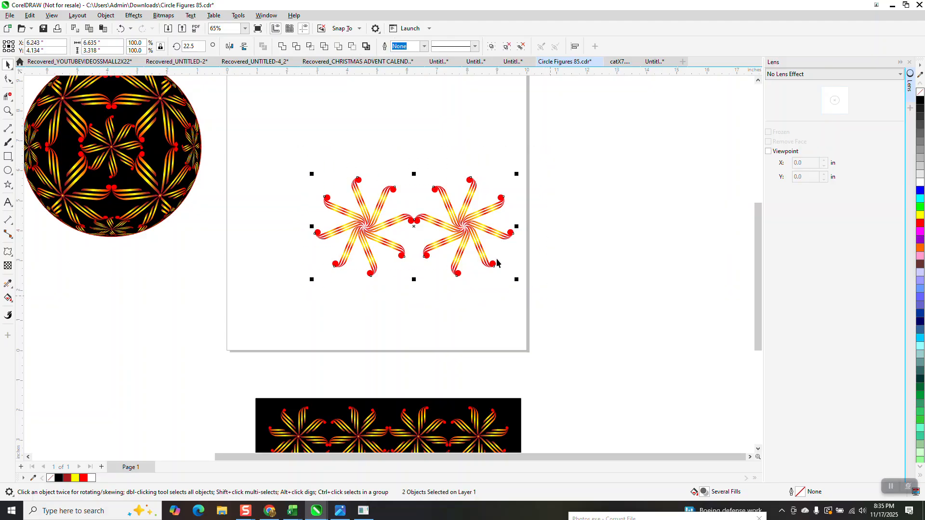
pyautogui.moveTo(312, 227); pyautogui.dragTo(718, 226)
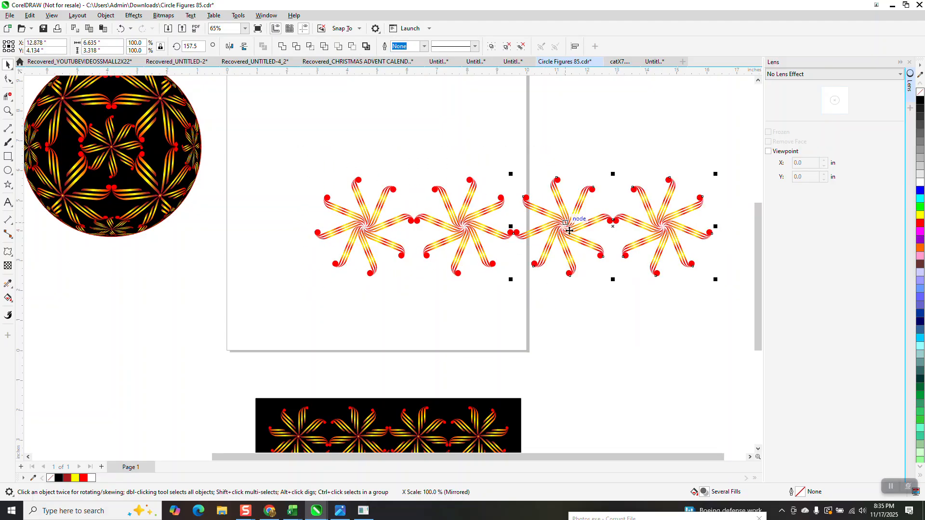
pyautogui.scroll(-1, 587, 263)
pyautogui.scroll(-2, 587, 263)
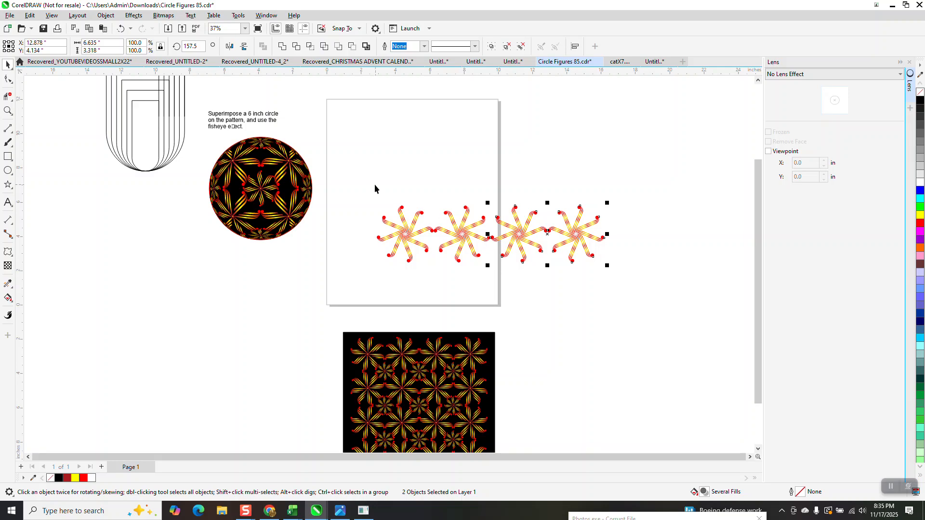
# Group the row of four pinwheels and move it up to the upper right of the page
pyautogui.moveTo(372, 183); pyautogui.dragTo(622, 285)
pyautogui.hotkey('ctrl', 'g')
pyautogui.moveTo(525, 235); pyautogui.dragTo(585, 144)
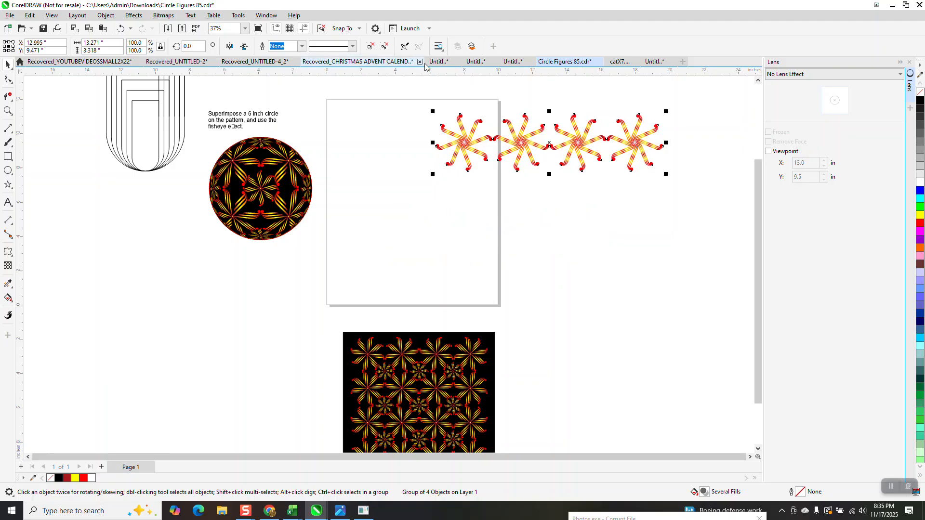
# Mirror a copy of the pinwheel row below itself, and mirror both rows downward to make a four-by-four grid
pyautogui.moveTo(549, 111); pyautogui.dragTo(549, 194)
pyautogui.moveTo(429, 90); pyautogui.dragTo(681, 263)
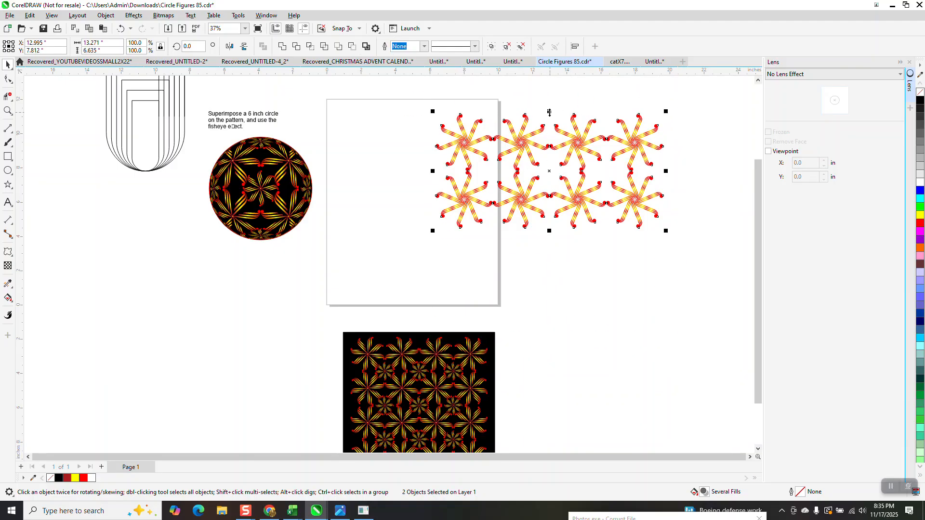
pyautogui.moveTo(549, 113); pyautogui.dragTo(549, 235)
pyautogui.scroll(-1, 404, 225)
pyautogui.click(10, 112)
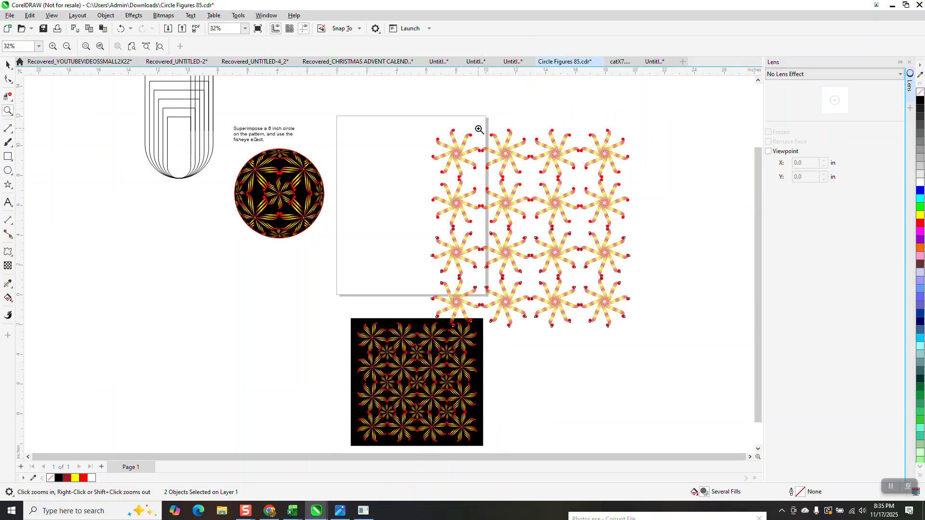
pyautogui.moveTo(516, 208); pyautogui.dragTo(517, 208)
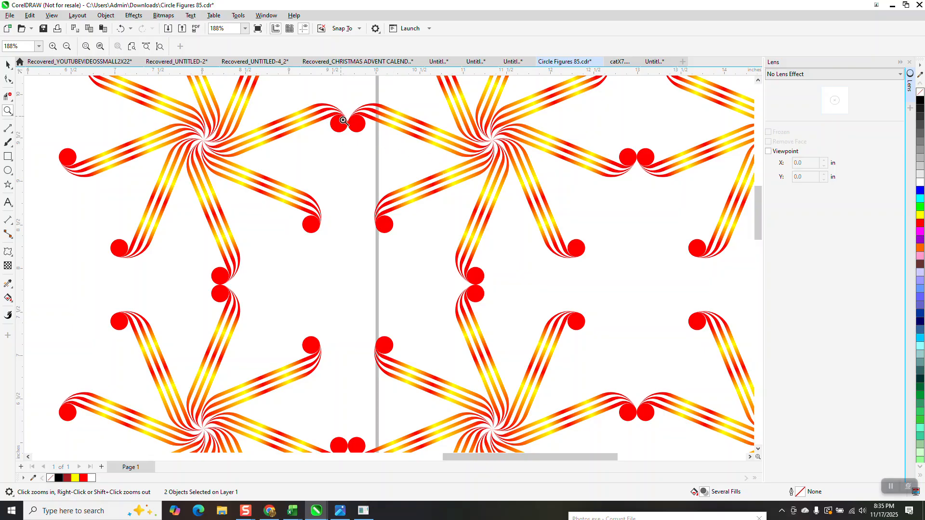
# Examine closely where the circle tips of the two adjacent pinwheels in the top row meet
pyautogui.moveTo(341, 117); pyautogui.dragTo(359, 130)
pyautogui.scroll(-6, 360, 130)
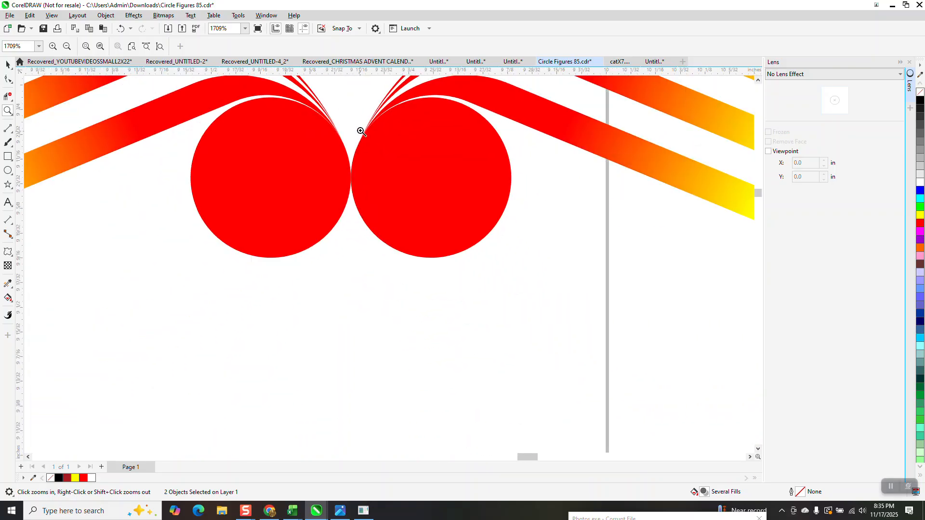
pyautogui.scroll(-5, 361, 131)
pyautogui.moveTo(336, 93); pyautogui.dragTo(372, 134)
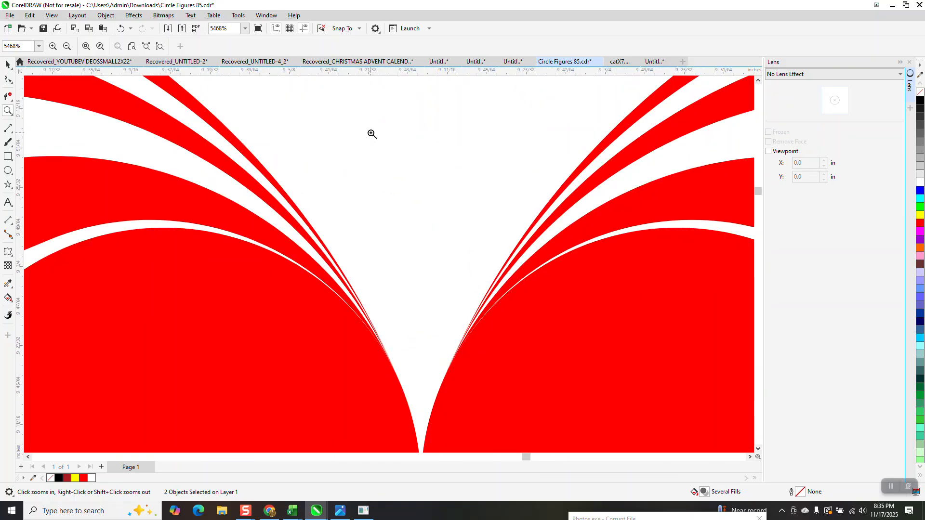
pyautogui.scroll(-9, 371, 126)
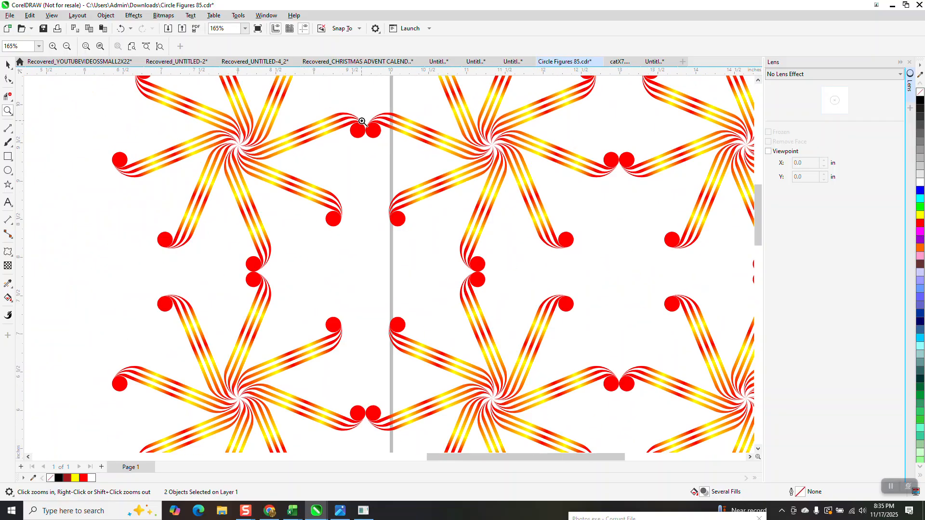
pyautogui.scroll(-2, 362, 122)
# Draw a rectangle about 7.4 by 7.0 inches around the four upper-left pinwheels of the grid
pyautogui.click(8, 157)
pyautogui.scroll(-1, 293, 155)
pyautogui.moveTo(242, 114); pyautogui.dragTo(433, 292)
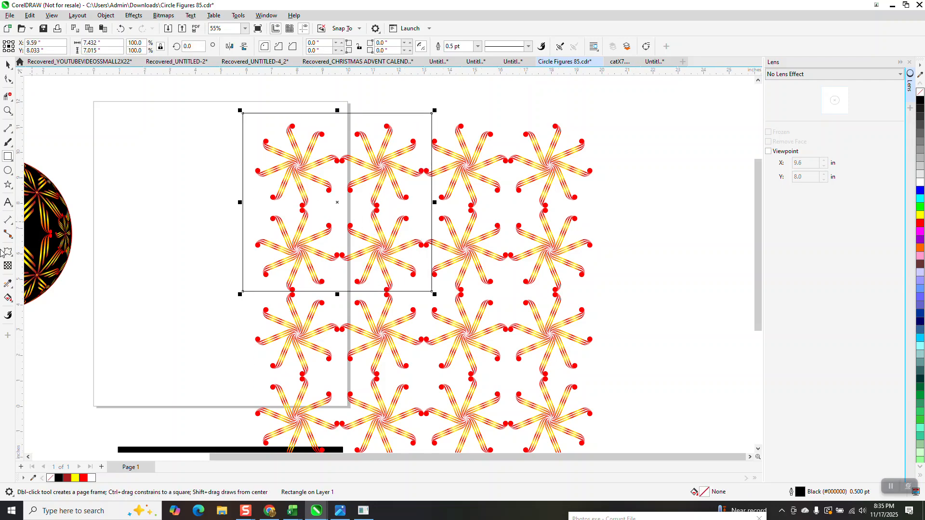
# Use Smart Fill in blue with no outline on the background inside the rectangle around the four pinwheels
pyautogui.click(9, 315)
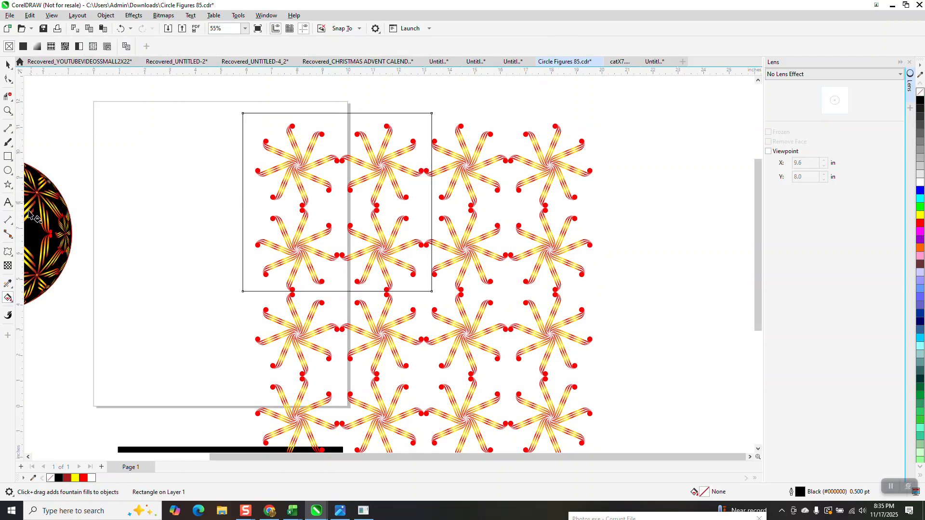
pyautogui.click(9, 298)
pyautogui.click(34, 308)
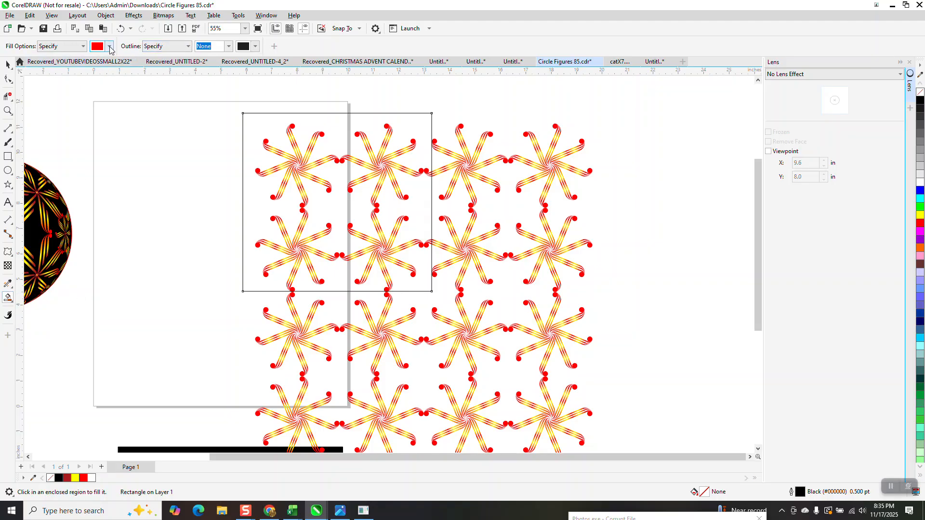
pyautogui.click(110, 47)
pyautogui.click(139, 107)
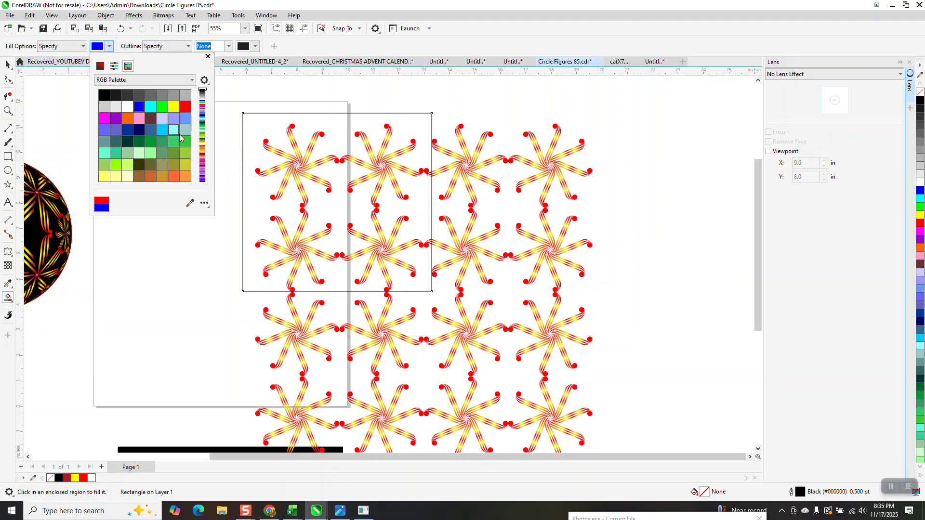
pyautogui.click(331, 202)
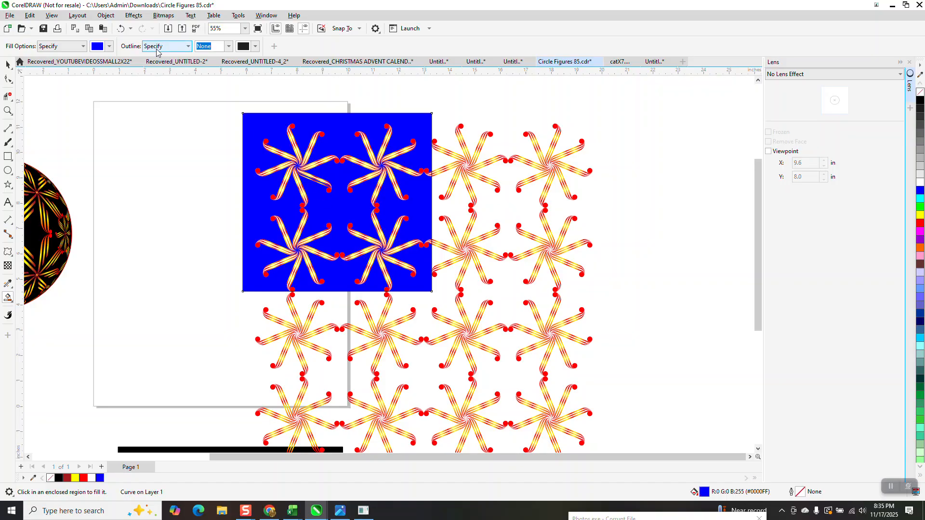
# Undo the blue Smart Fill and remove the rectangle around the four pinwheels
pyautogui.click(121, 29)
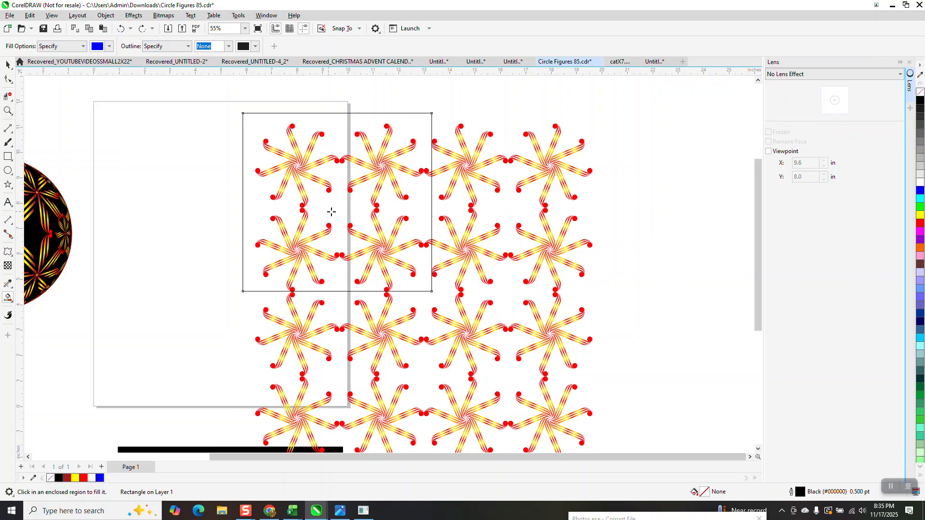
pyautogui.click(7, 64)
pyautogui.click(406, 140)
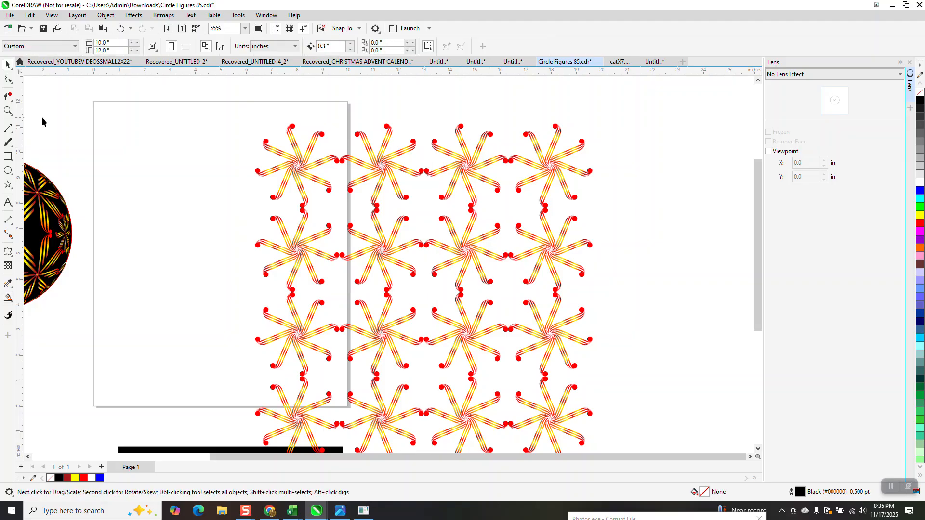
# Select all four rows of the pinwheel grid and ungroup everything down to individual objects
pyautogui.click(292, 142)
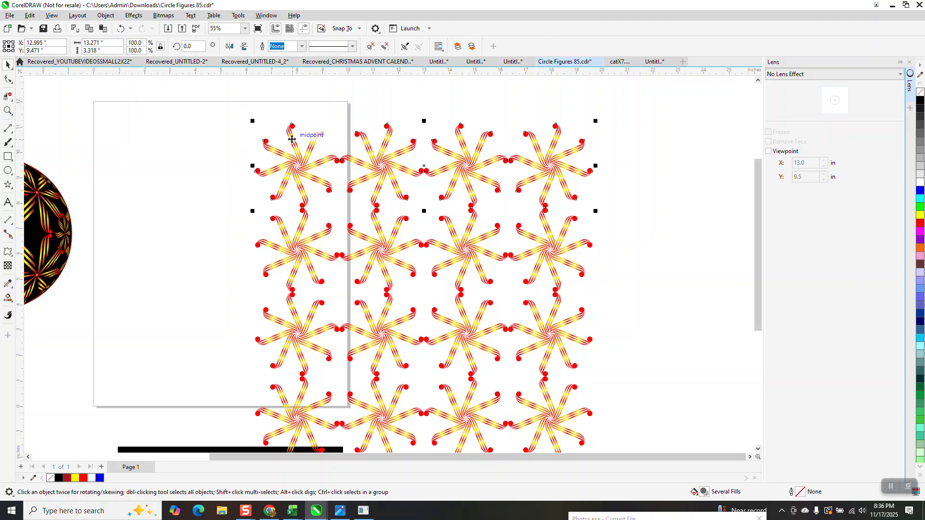
pyautogui.scroll(-3, 291, 142)
pyautogui.moveTo(242, 112); pyautogui.dragTo(509, 336)
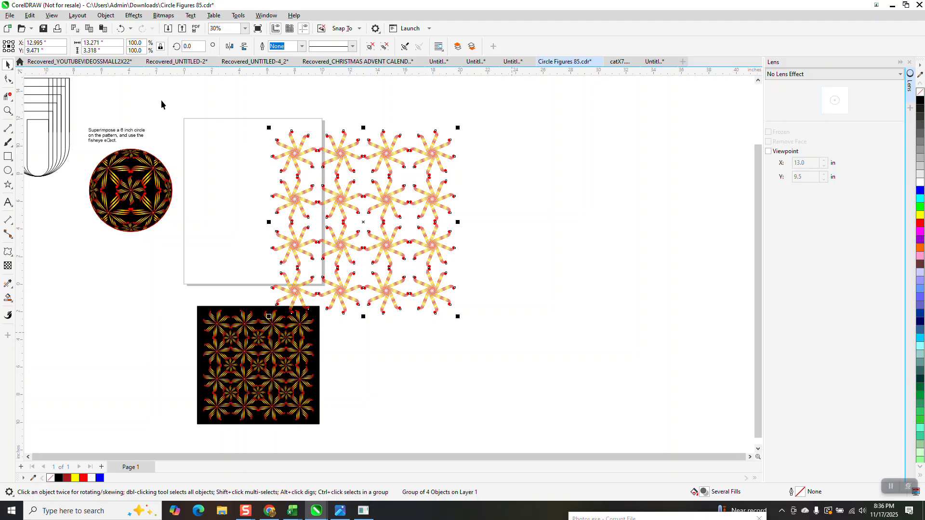
pyautogui.click(106, 15)
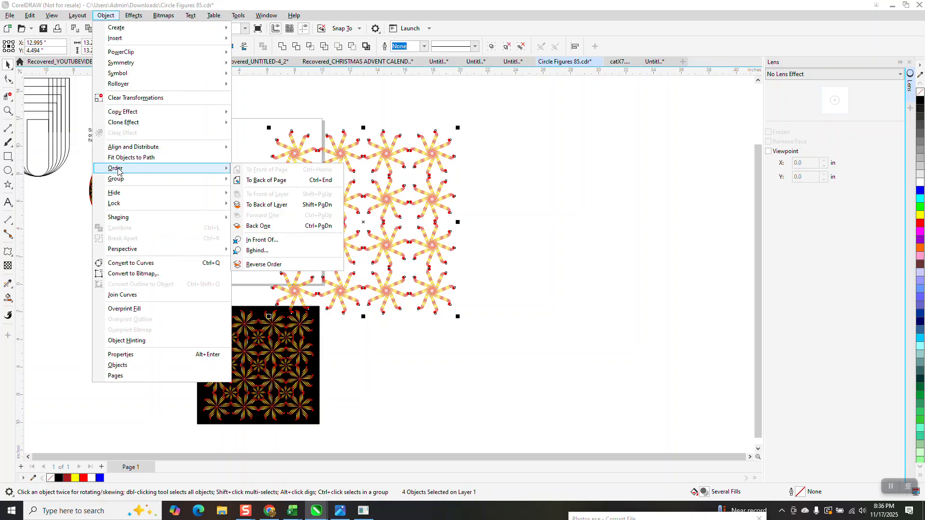
pyautogui.moveTo(118, 179)
pyautogui.click(259, 201)
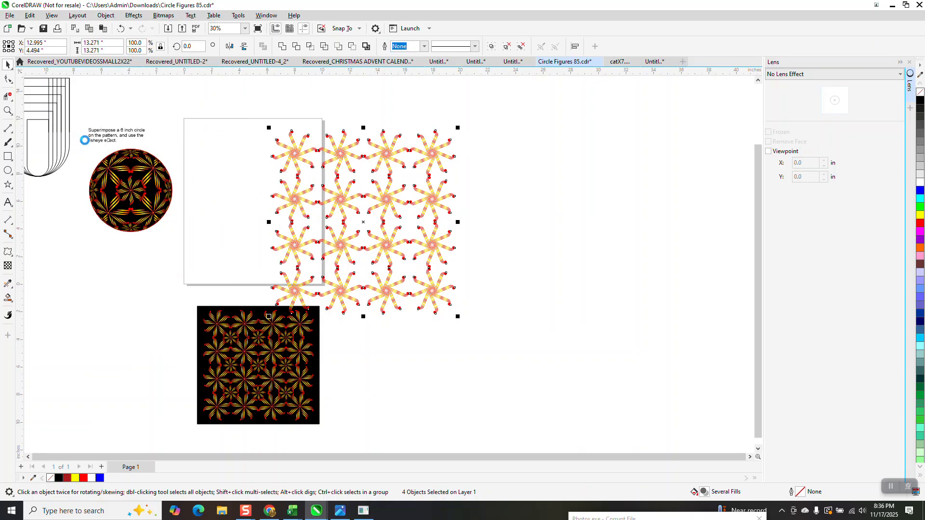
# Draw two crossing 2-point lines, each about 1.62 inches long, connecting opposite inner circle tips of the four upper-left pinwheels
pyautogui.press('z')
pyautogui.moveTo(294, 133); pyautogui.dragTo(386, 213)
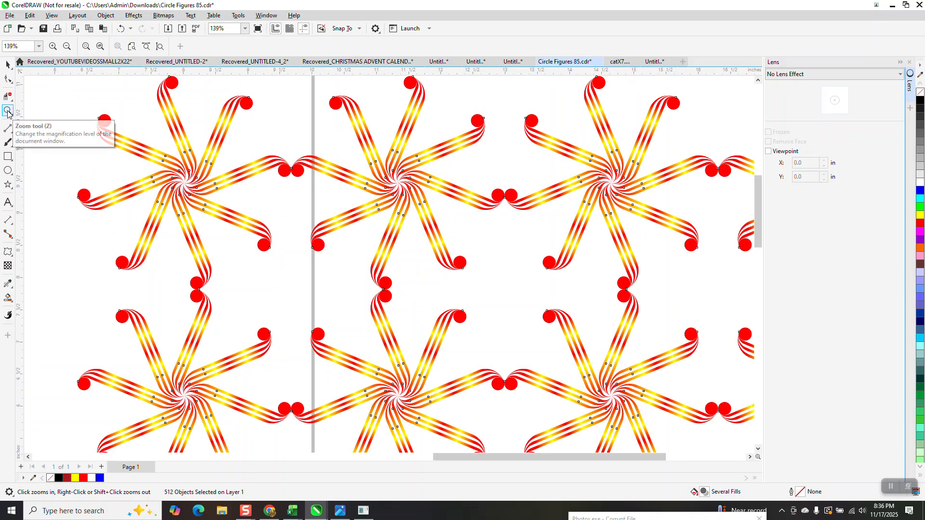
pyautogui.click(8, 128)
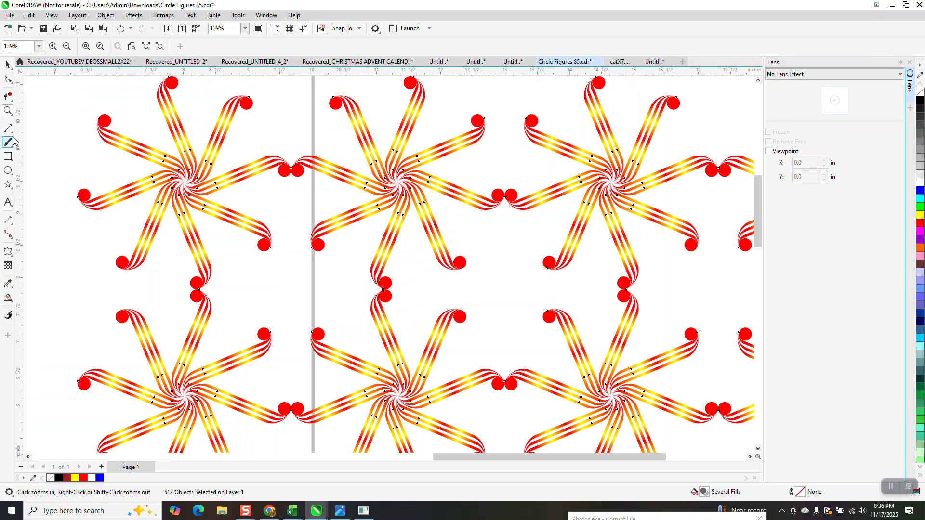
pyautogui.click(12, 134)
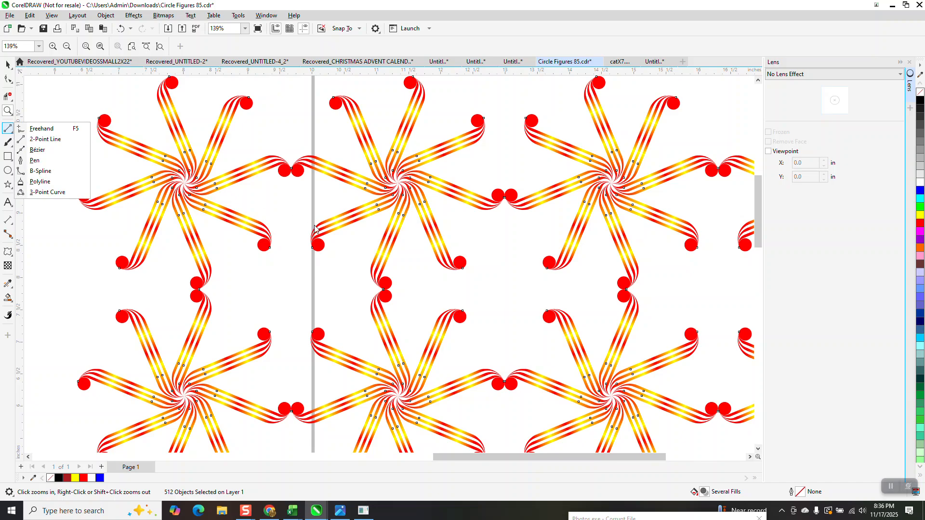
pyautogui.scroll(2, 318, 248)
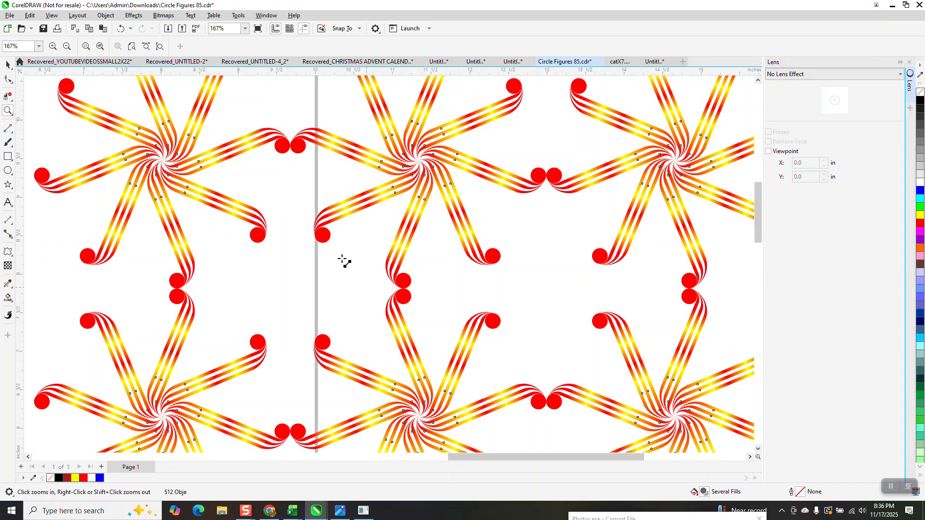
pyautogui.moveTo(322, 235); pyautogui.dragTo(257, 342)
pyautogui.moveTo(259, 239); pyautogui.dragTo(322, 341)
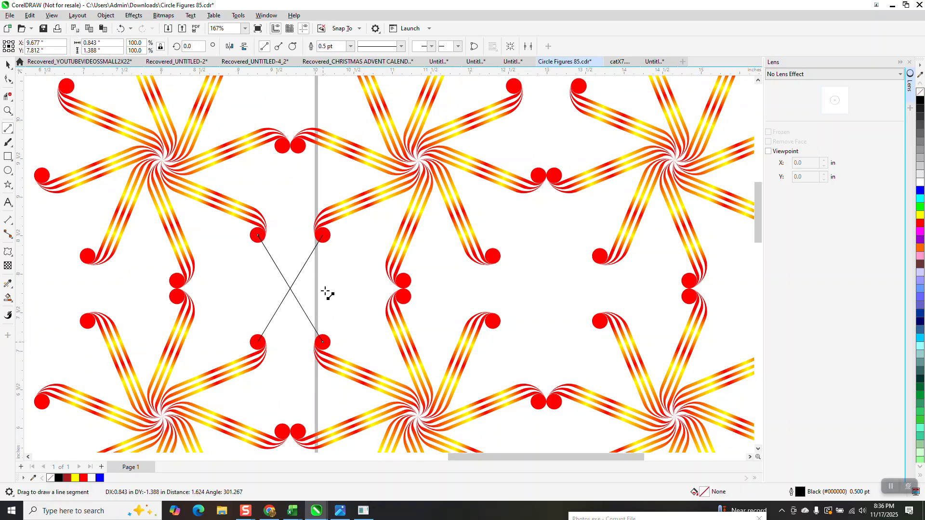
# Delete both crossing lines between the four upper-left pinwheels
pyautogui.scroll(-2, 306, 262)
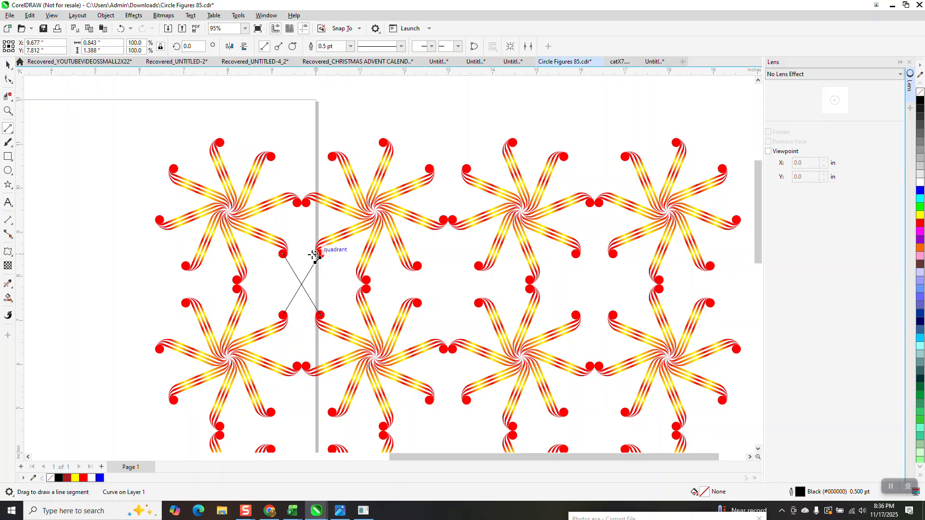
pyautogui.click(7, 64)
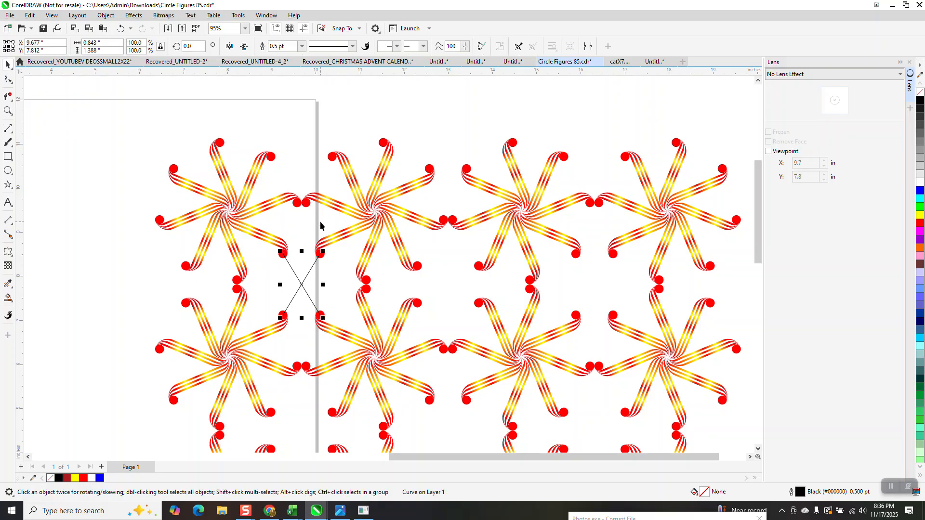
pyautogui.click(308, 276)
pyautogui.press('Delete')
pyautogui.click(299, 283)
pyautogui.press('Delete')
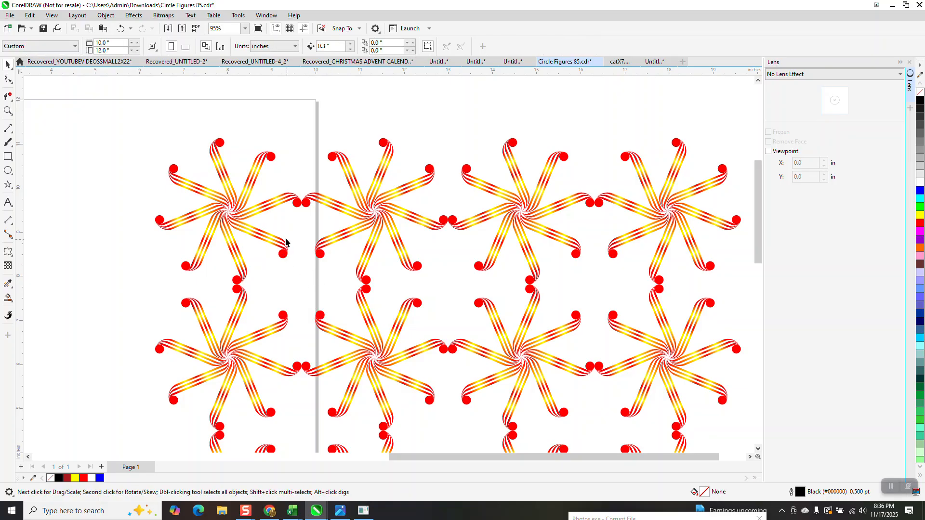
# Examine closely where the stacked circle tips of the two upper pinwheels in the first column meet
pyautogui.click(7, 110)
pyautogui.moveTo(199, 274); pyautogui.dragTo(255, 297)
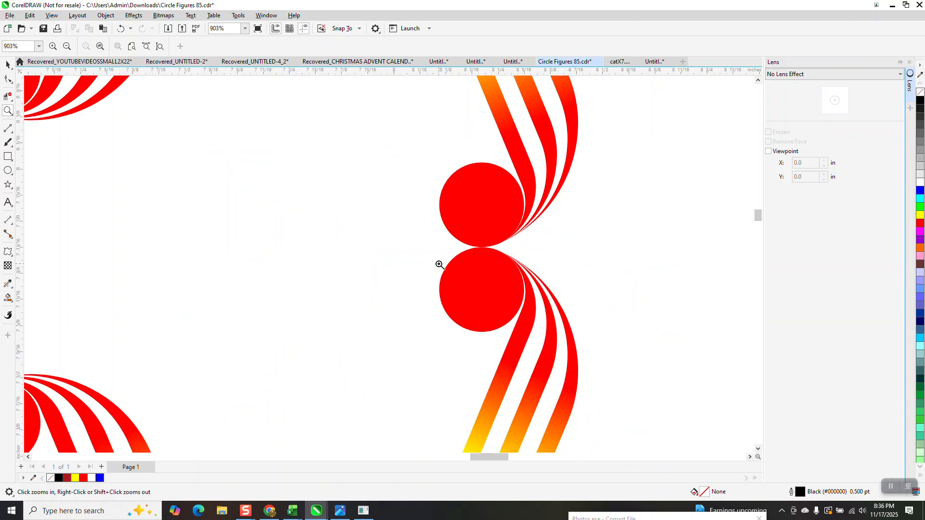
pyautogui.scroll(-6, 480, 259)
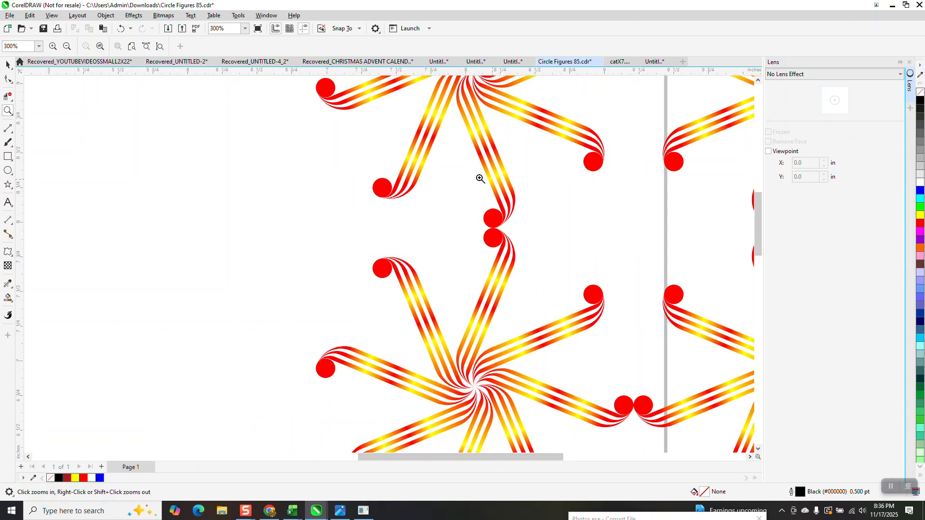
pyautogui.scroll(-4, 465, 116)
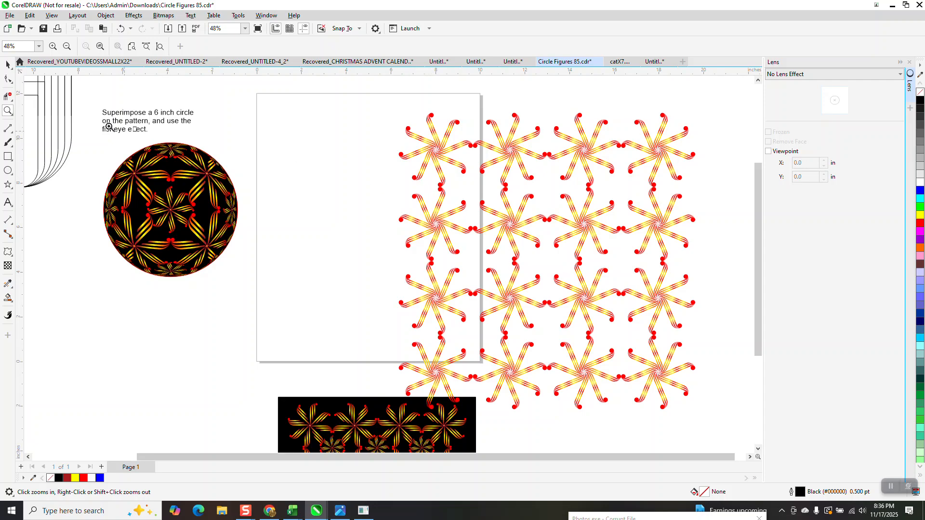
pyautogui.click(8, 80)
pyautogui.click(8, 111)
pyautogui.click(8, 64)
pyautogui.click(407, 130)
pyautogui.click(424, 140)
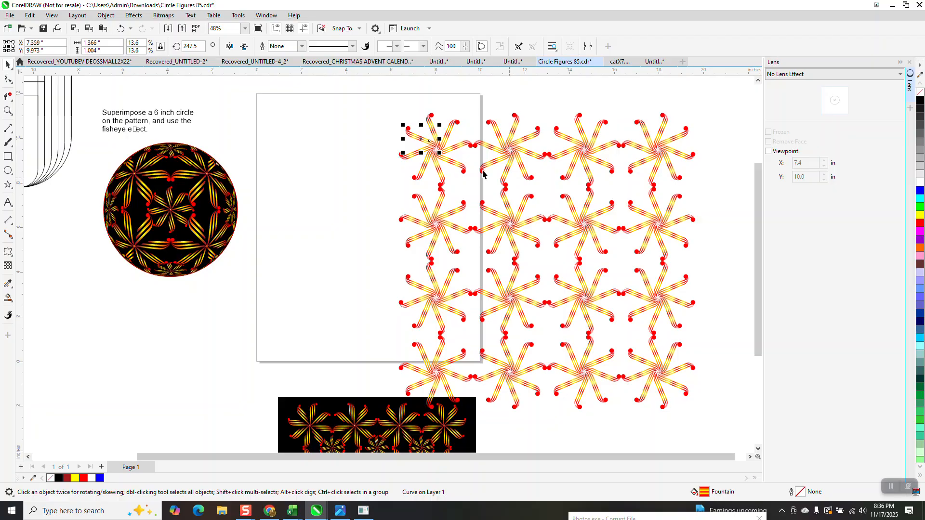
pyautogui.scroll(-2, 395, 152)
pyautogui.scroll(-1, 392, 153)
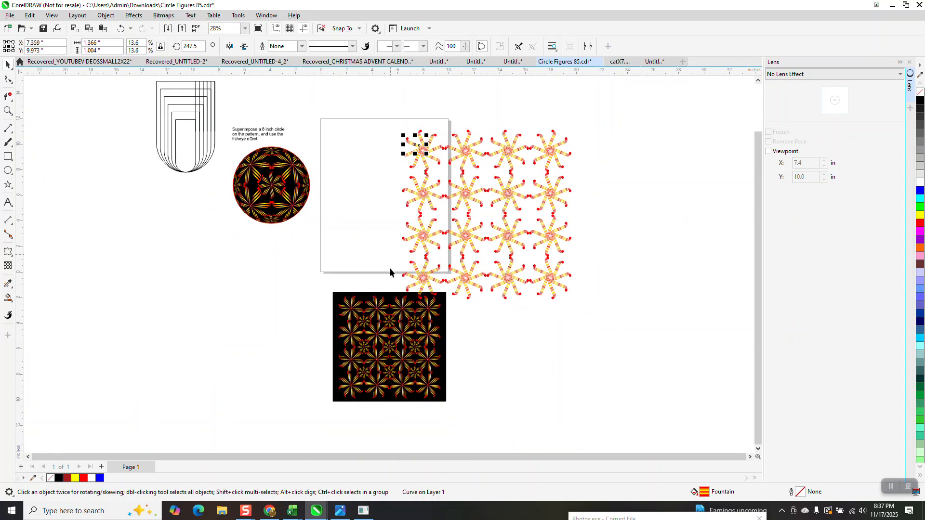
pyautogui.click(8, 110)
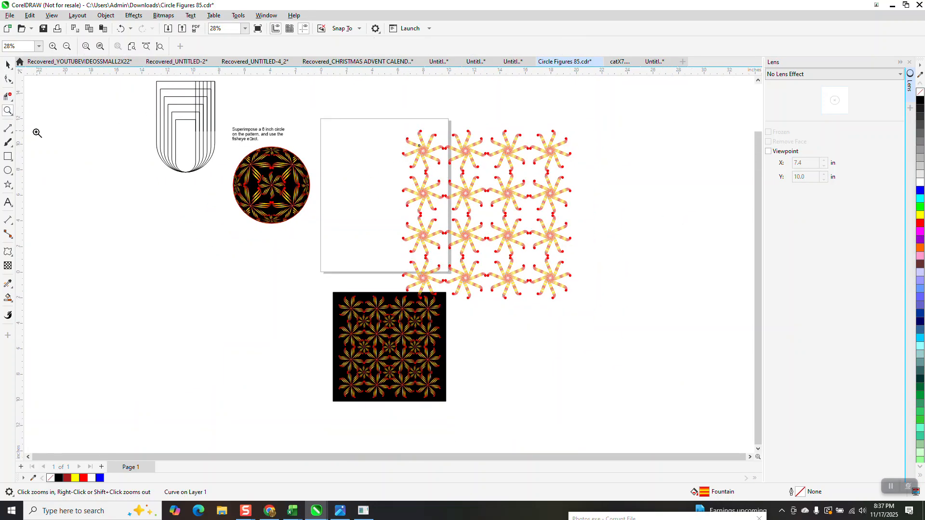
# Move the finished black-background pattern down and to the left, away from the pinwheel grid
pyautogui.click(8, 64)
pyautogui.moveTo(324, 286); pyautogui.dragTo(468, 420)
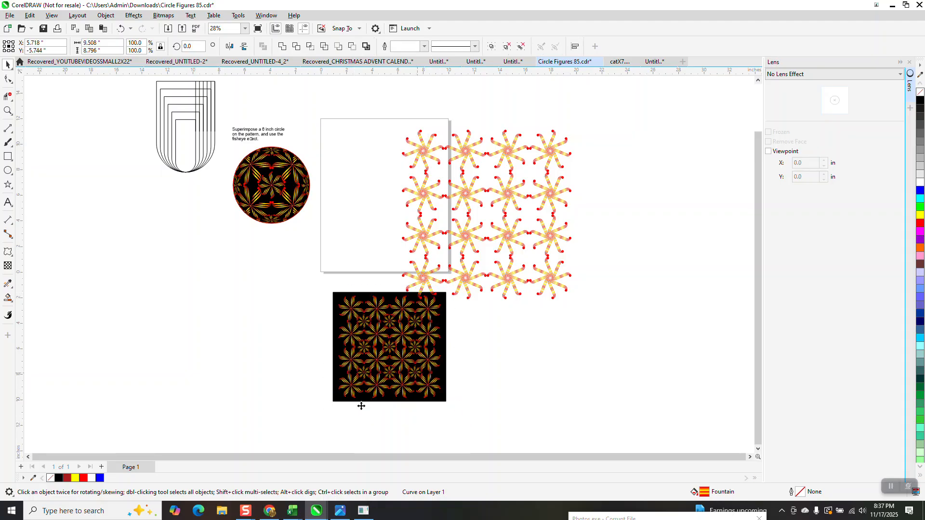
pyautogui.moveTo(406, 333); pyautogui.dragTo(328, 376)
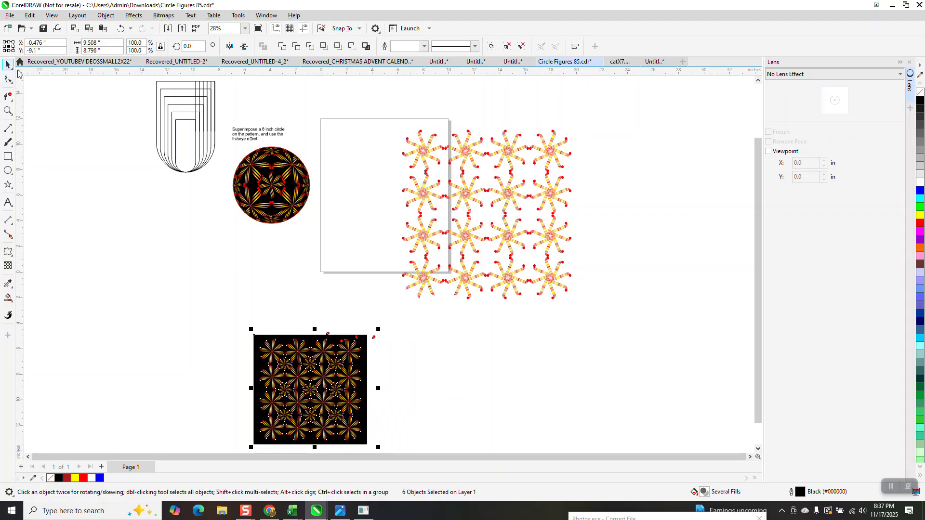
# Add a 13.271-inch square rectangle exactly around the whole pinwheel grid and fill it black
pyautogui.moveTo(383, 113); pyautogui.dragTo(619, 317)
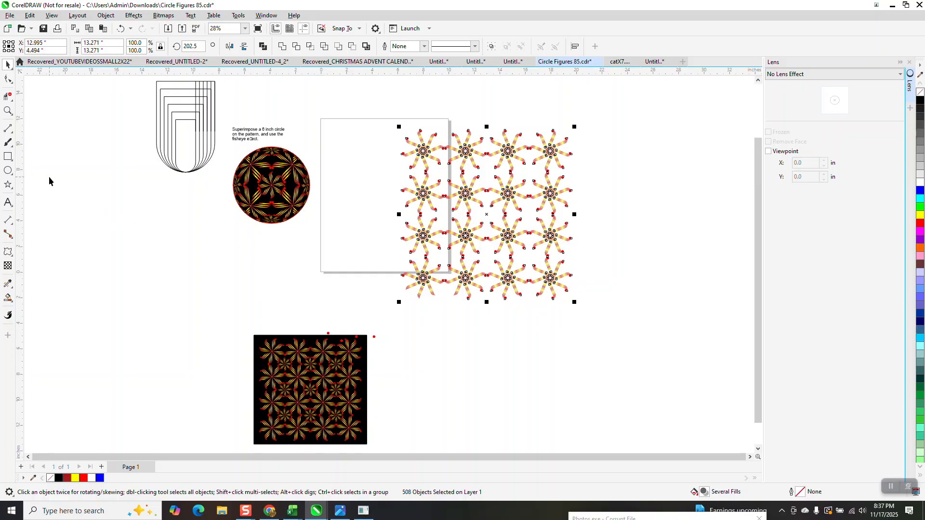
pyautogui.click(7, 158)
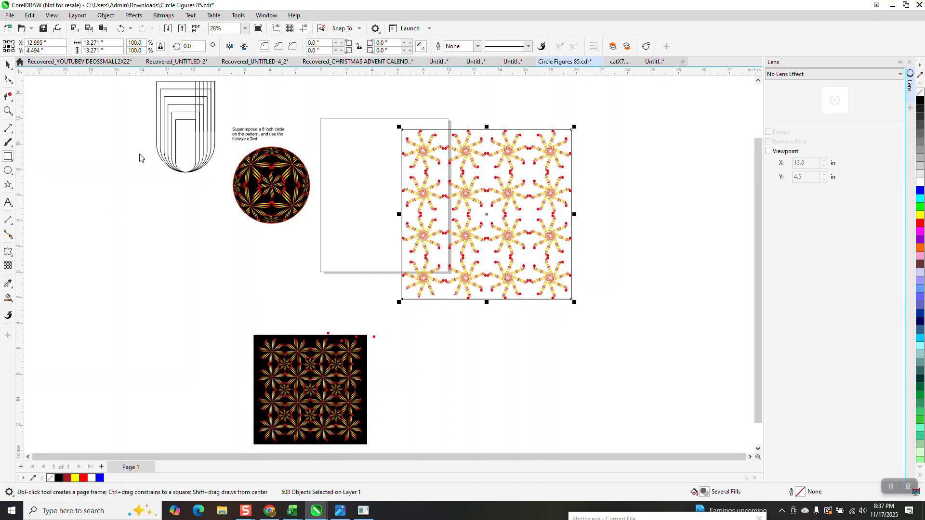
pyautogui.click(921, 102)
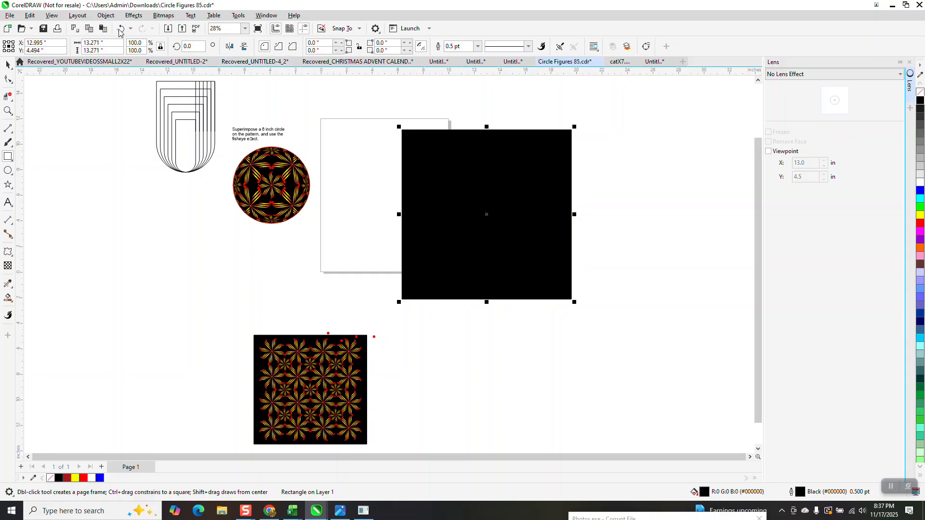
# Send the black square behind the pinwheel grid, to the back of the page
pyautogui.click(105, 15)
pyautogui.moveTo(214, 174)
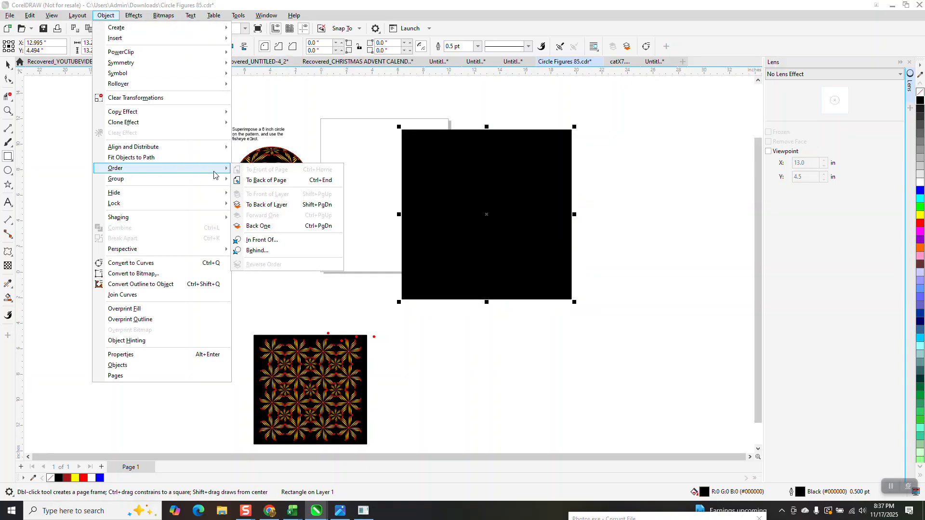
pyautogui.click(251, 181)
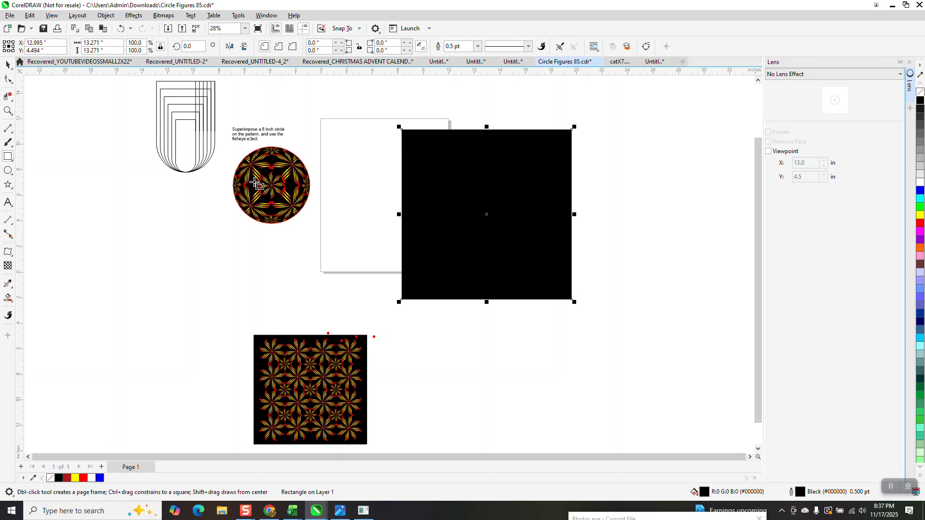
# Group the upper-left pinwheel of the grid and move it out of the pattern, onto the upper part of the page
pyautogui.click(8, 110)
pyautogui.moveTo(403, 163); pyautogui.dragTo(572, 229)
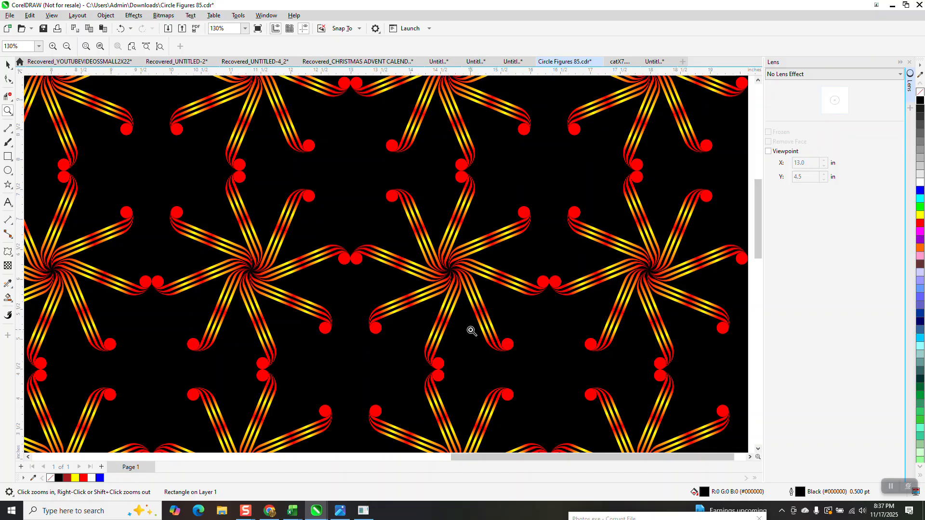
pyautogui.scroll(-4, 471, 331)
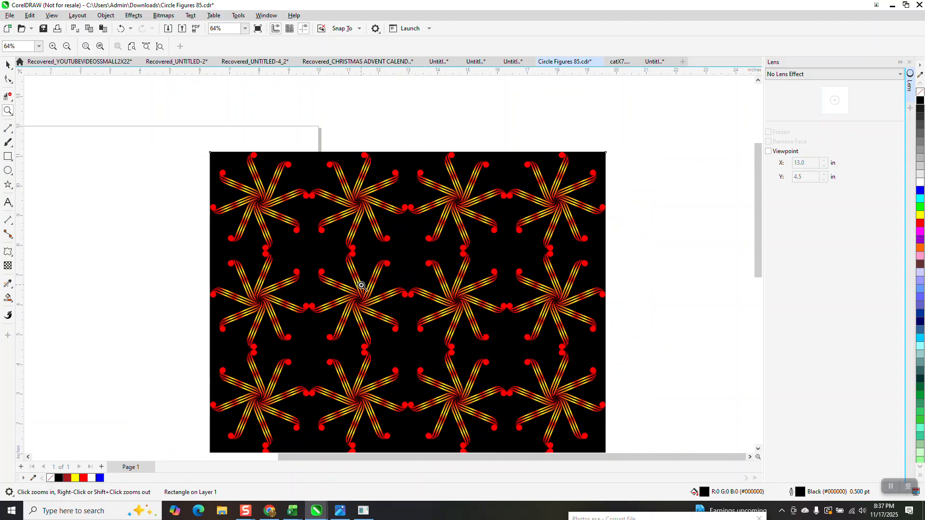
pyautogui.scroll(-3, 337, 222)
pyautogui.press('space')
pyautogui.click(304, 171)
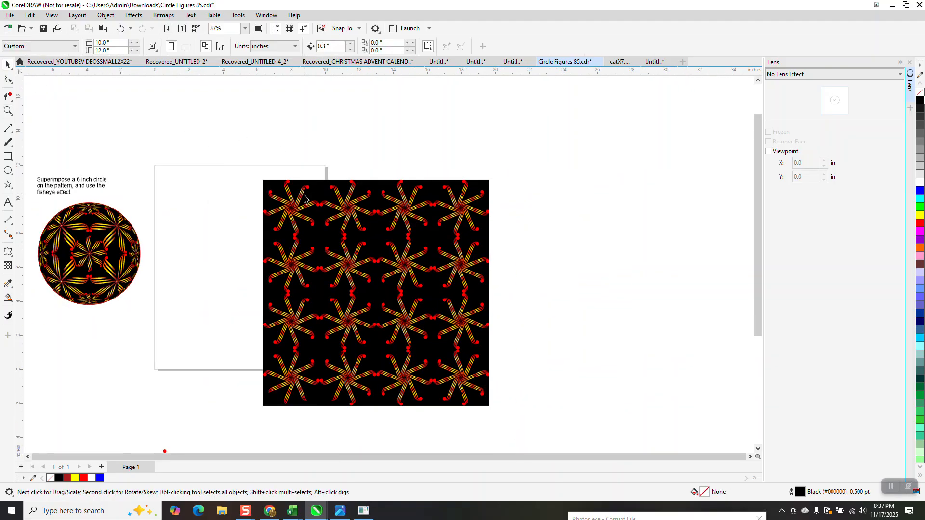
pyautogui.click(300, 199)
pyautogui.moveTo(259, 171); pyautogui.dragTo(321, 241)
pyautogui.hotkey('ctrl', 'g')
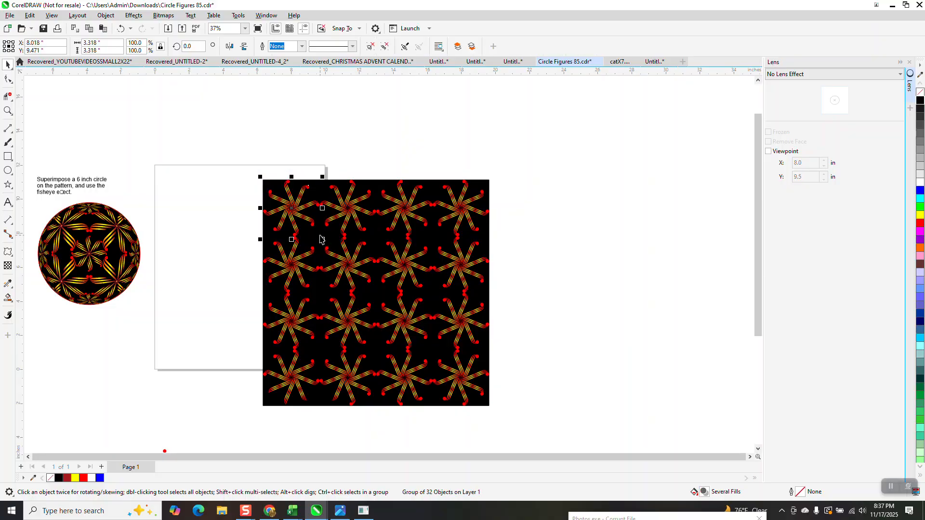
pyautogui.moveTo(296, 212); pyautogui.dragTo(587, 412)
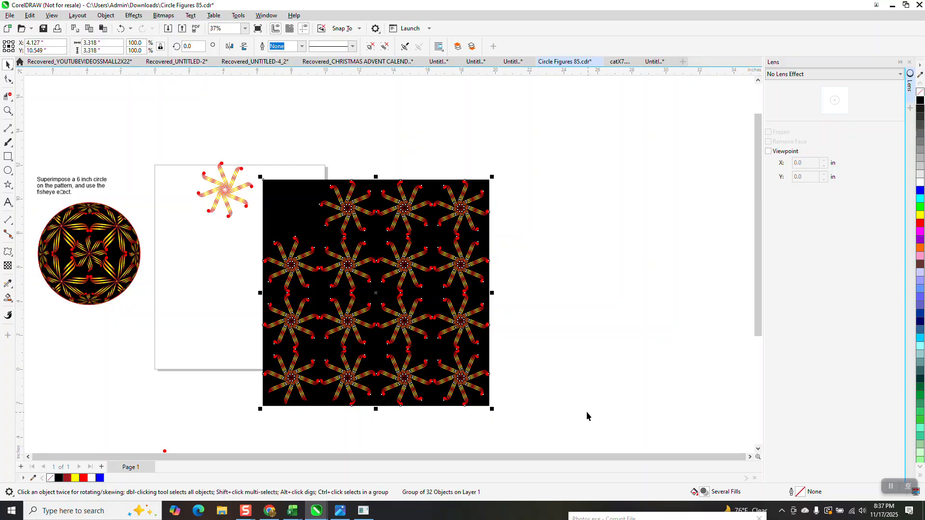
# Delete the remaining pinwheels together with the black square, and move the single pinwheel into the page's upper-left area
pyautogui.click(482, 325)
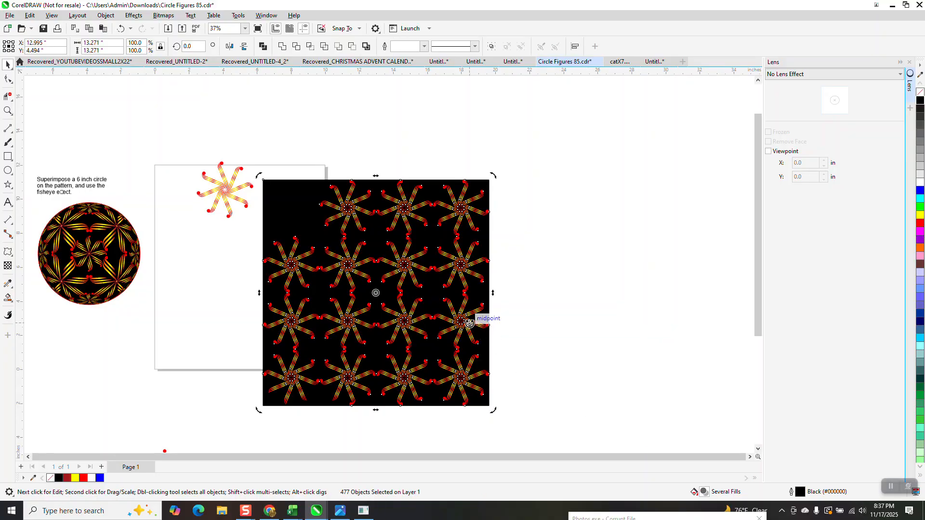
pyautogui.moveTo(252, 137); pyautogui.dragTo(612, 425)
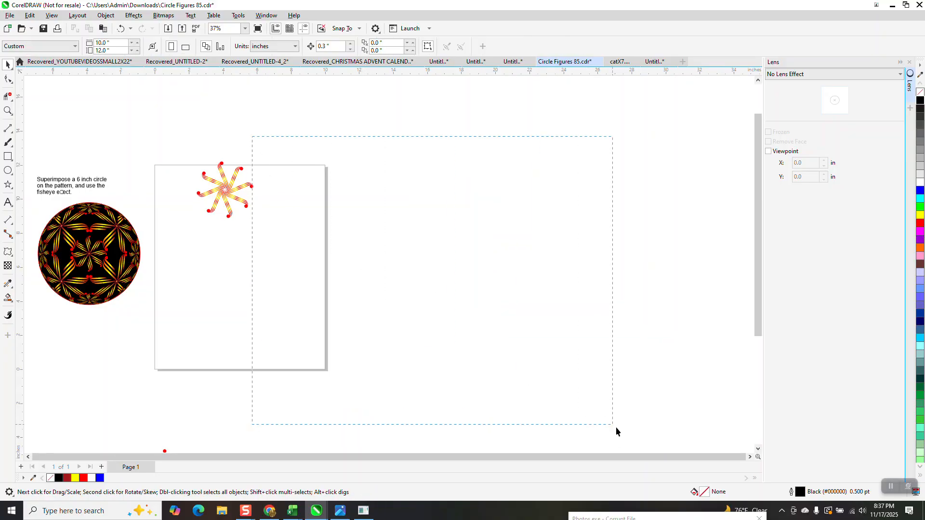
pyautogui.moveTo(224, 205); pyautogui.dragTo(184, 229)
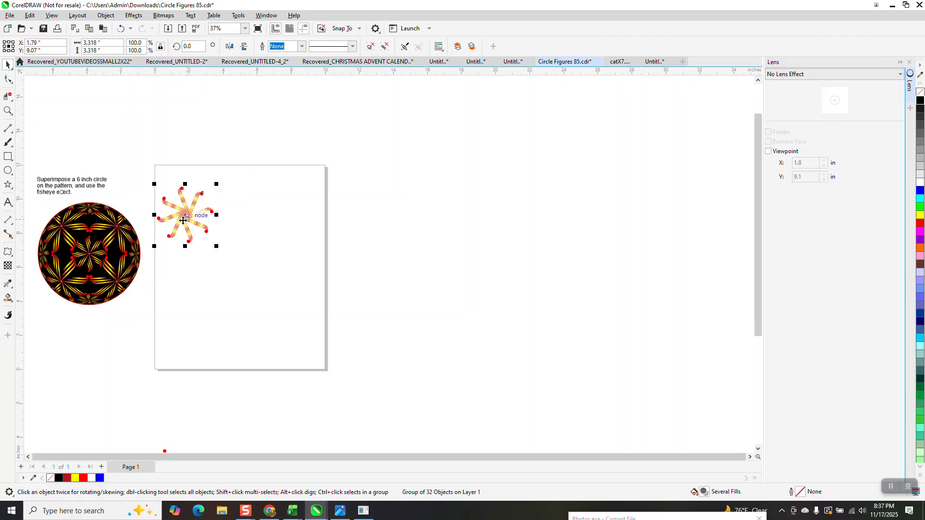
# Scale the pinwheel proportionally to a width of 2 inches
pyautogui.doubleClick(107, 43)
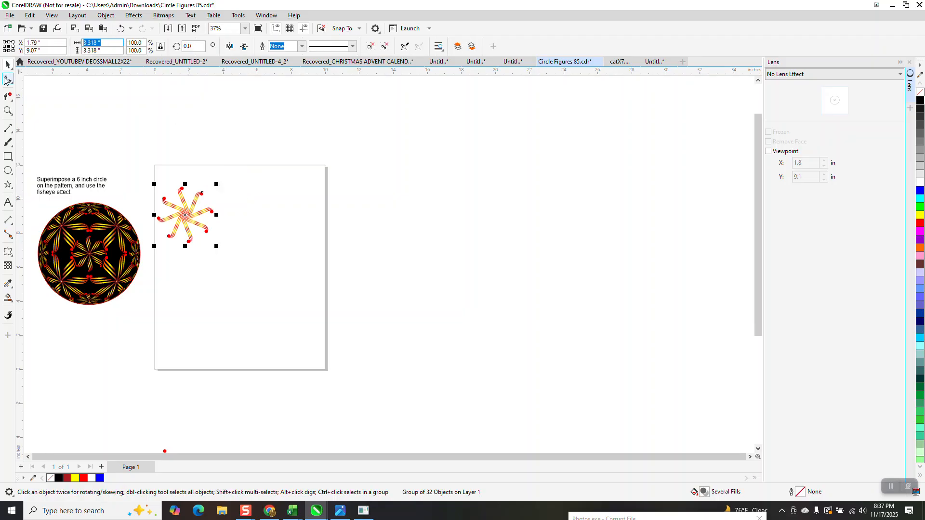
pyautogui.write('2')
pyautogui.press('Return')
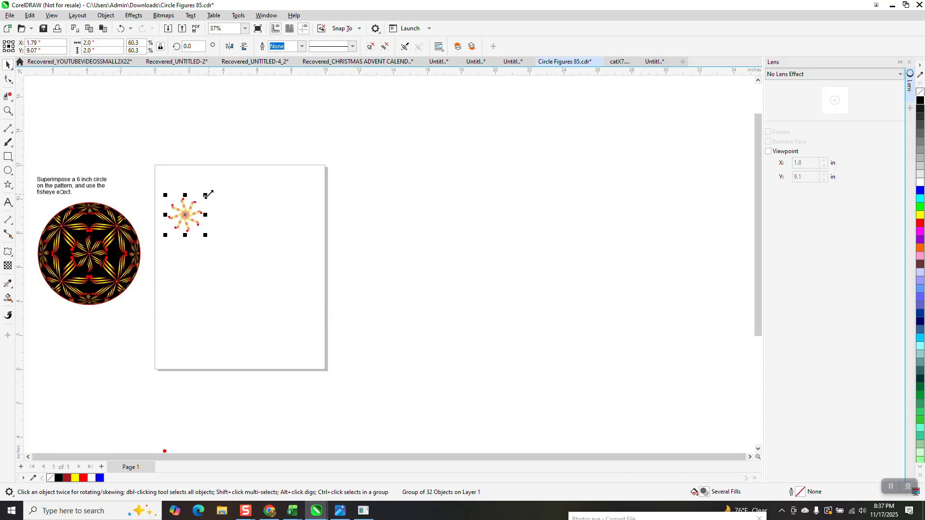
pyautogui.moveTo(208, 195); pyautogui.dragTo(207, 196)
# Set the nudge distance to 2 inches and place a copy of the pinwheel one nudge to its right
pyautogui.click(209, 198)
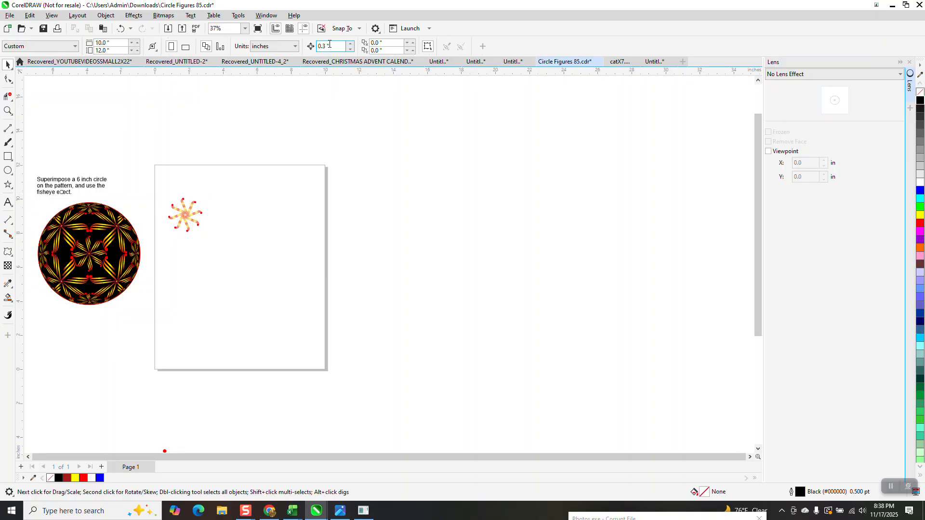
pyautogui.write('2')
pyautogui.click(183, 199)
pyautogui.press('KP_Add')
pyautogui.press('Right')
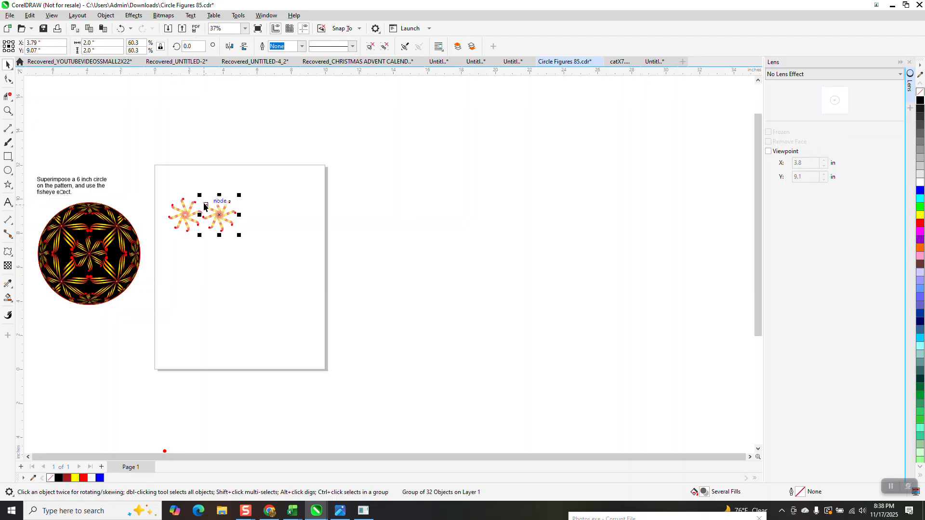
# Duplicate the pair of pinwheels 2 inches below the originals to form a two-by-two block
pyautogui.click(8, 111)
pyautogui.moveTo(159, 190); pyautogui.dragTo(246, 248)
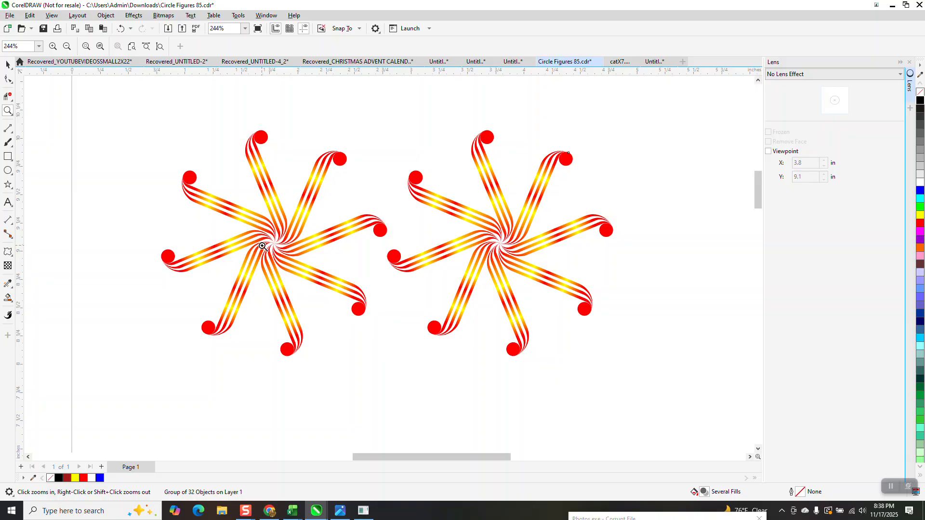
pyautogui.scroll(-2, 356, 194)
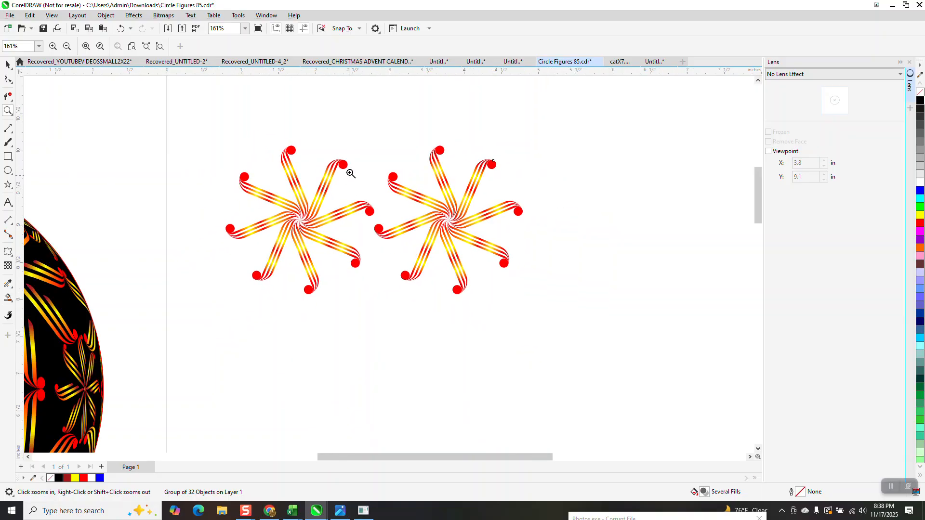
pyautogui.moveTo(245, 131); pyautogui.dragTo(247, 306)
pyautogui.scroll(-1, 263, 193)
pyautogui.press('h')
pyautogui.scroll(-2, 114, 114)
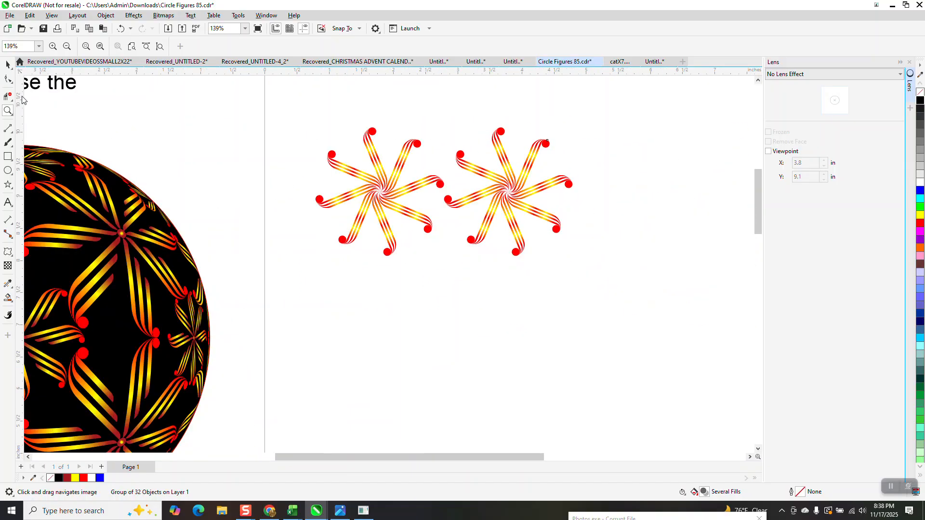
pyautogui.scroll(-1, 354, 164)
pyautogui.press('space')
pyautogui.moveTo(315, 107); pyautogui.dragTo(534, 284)
pyautogui.hotkey('ctrl', 'd')
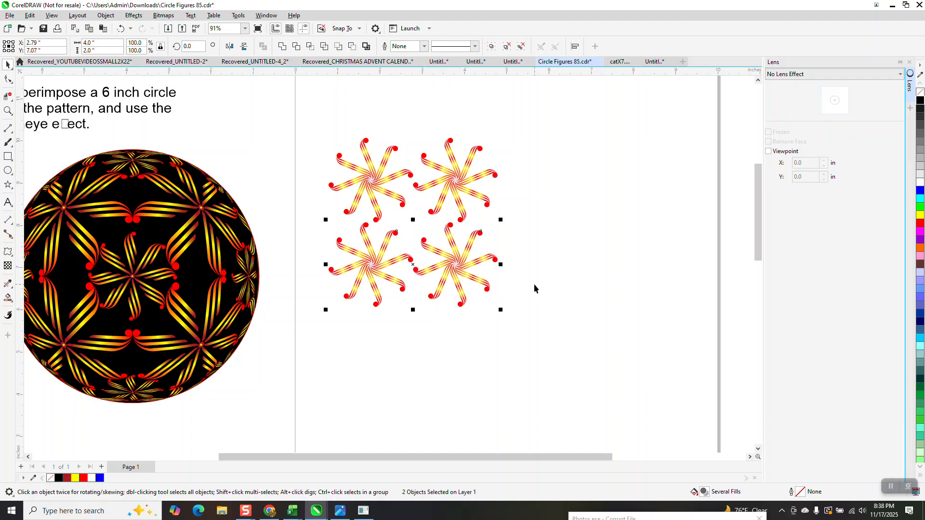
# Place a spare copy of the lower-right pinwheel off to the right, and center the four grouped pinwheels on the page
pyautogui.click(473, 264)
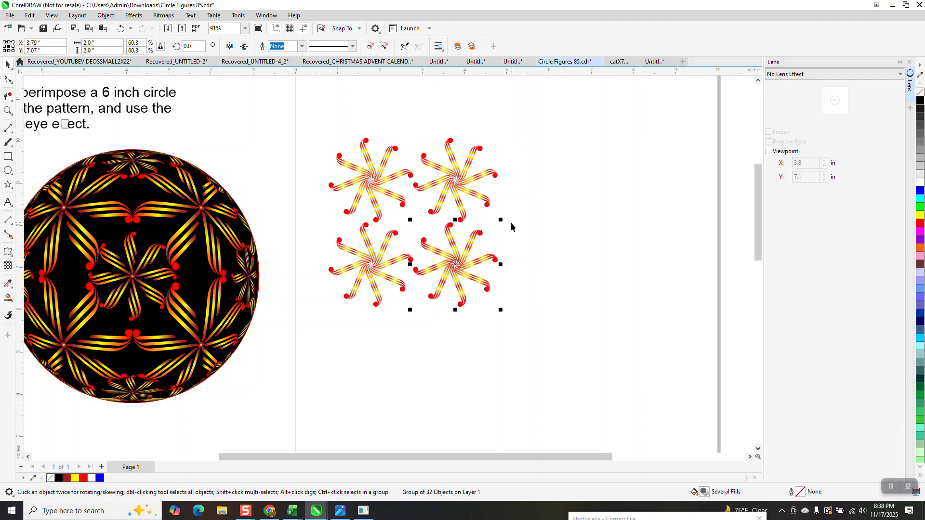
pyautogui.moveTo(455, 263); pyautogui.dragTo(682, 186)
pyautogui.moveTo(295, 115); pyautogui.dragTo(552, 345)
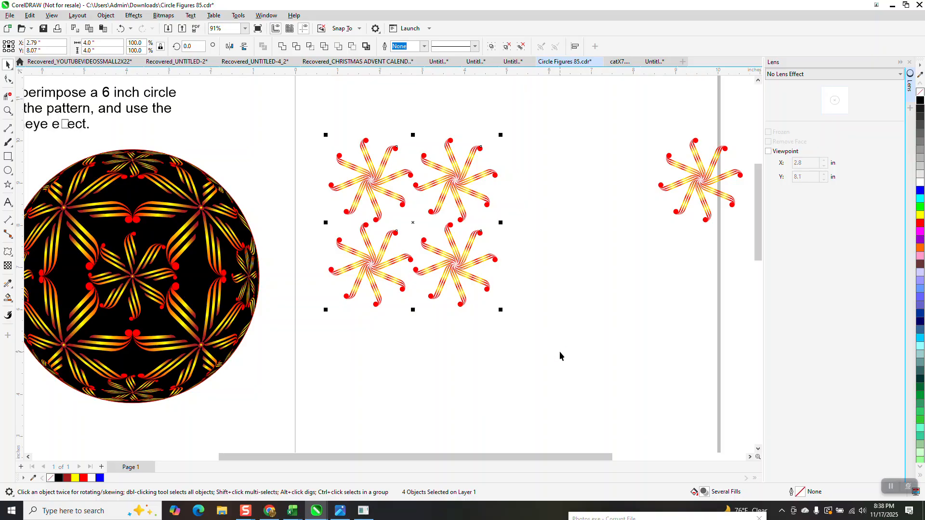
pyautogui.hotkey('ctrl', 'g')
pyautogui.press('p')
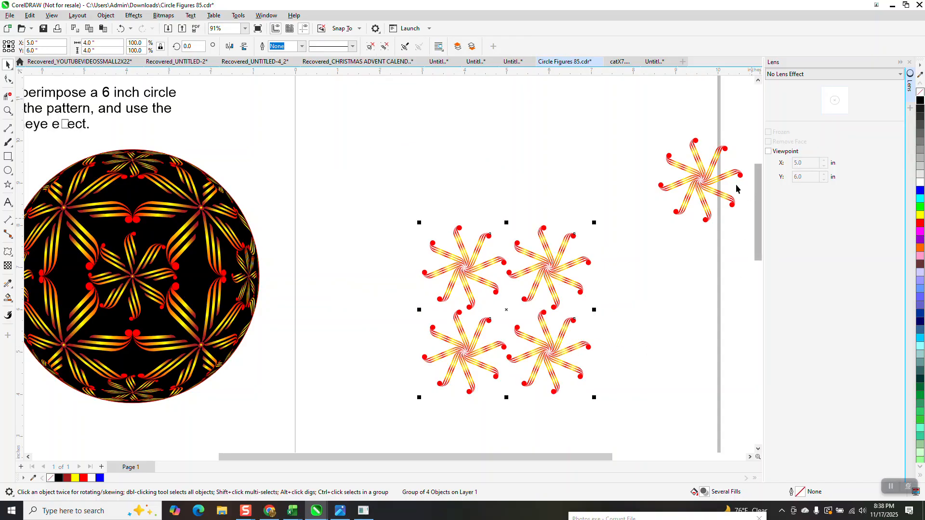
# Scale the spare pinwheel down to 1 inch and center it on the page, in the middle of the four larger ones
pyautogui.click(694, 181)
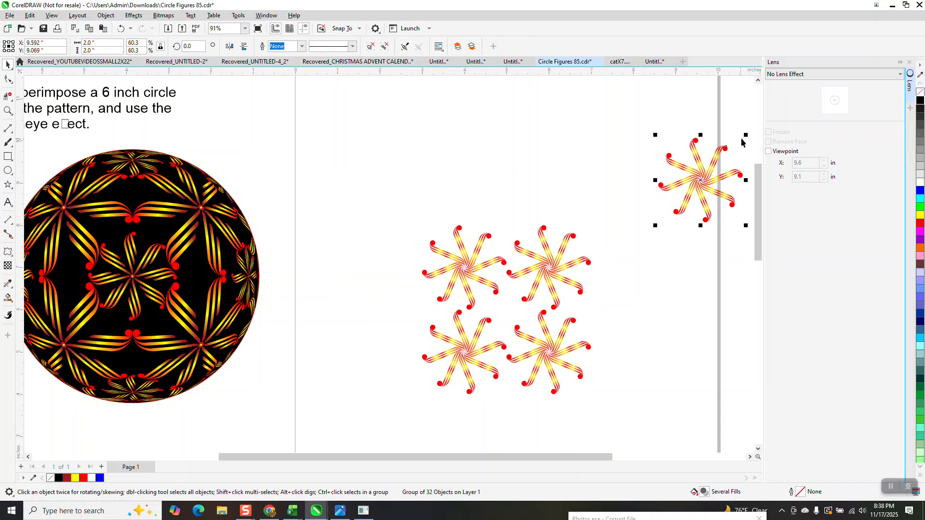
pyautogui.moveTo(745, 136); pyautogui.dragTo(705, 178)
pyautogui.press('p')
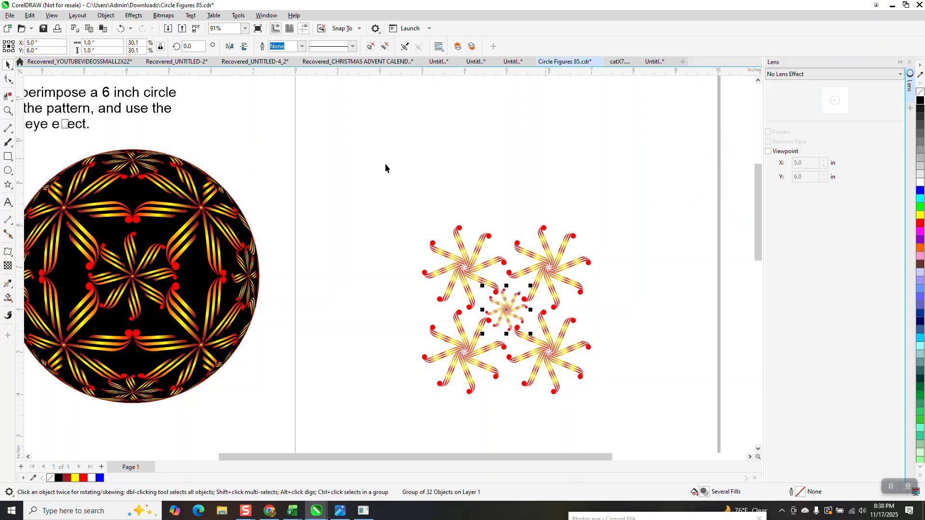
# Enlarge the small middle pinwheel from its center to about 1.26 inches, filling the gap between the four larger ones
pyautogui.click(8, 110)
pyautogui.moveTo(442, 223); pyautogui.dragTo(589, 394)
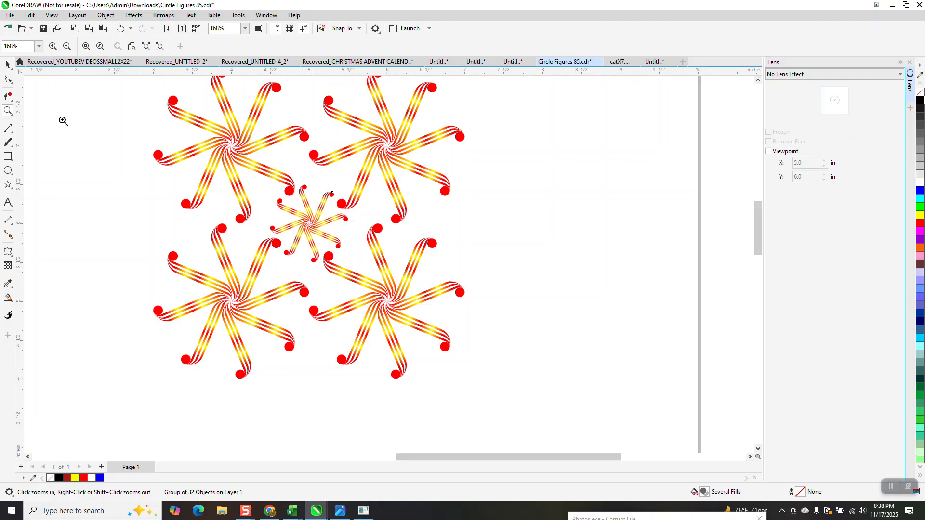
pyautogui.click(8, 64)
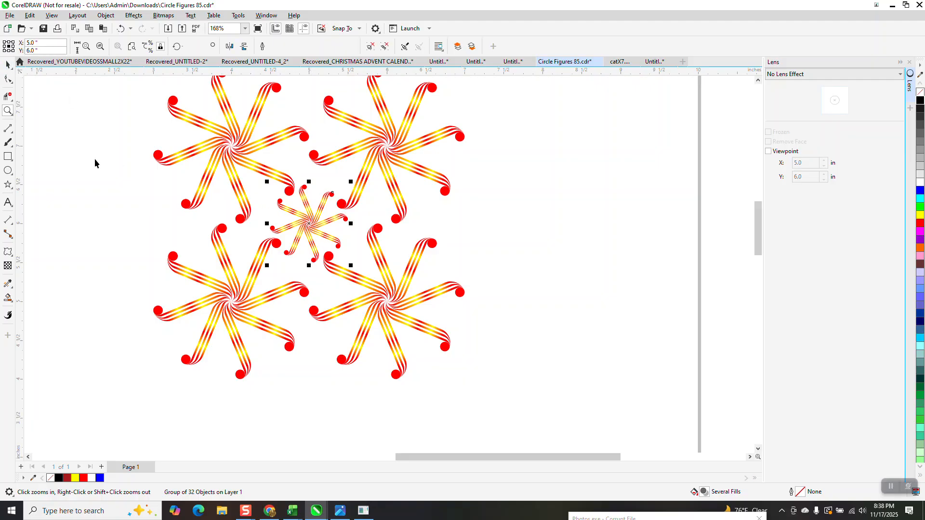
pyautogui.click(8, 110)
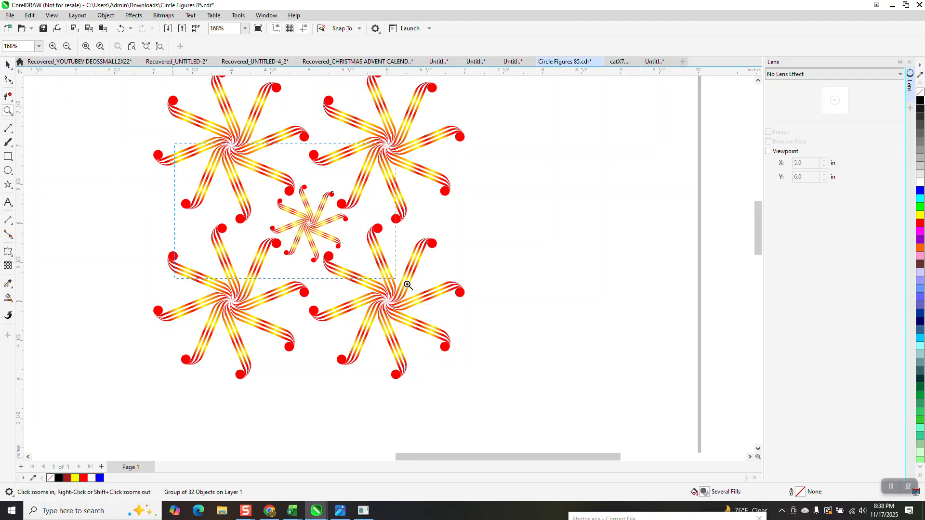
pyautogui.click(384, 275)
pyautogui.click(8, 64)
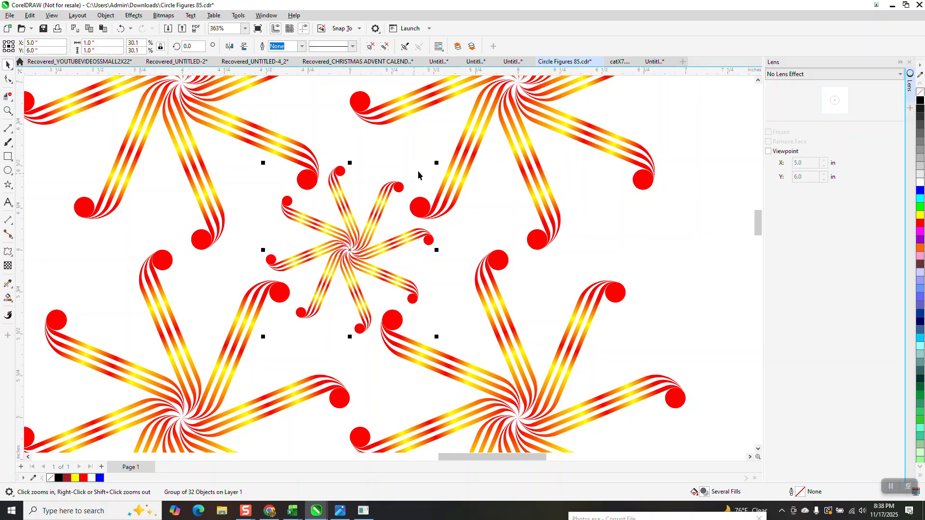
pyautogui.moveTo(437, 163); pyautogui.dragTo(459, 139)
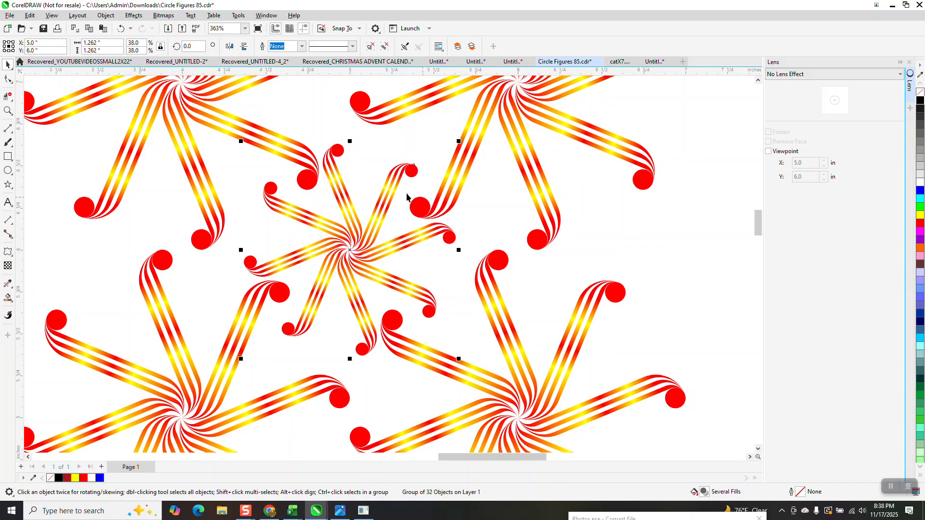
pyautogui.scroll(-5, 338, 183)
pyautogui.moveTo(251, 108); pyautogui.dragTo(470, 313)
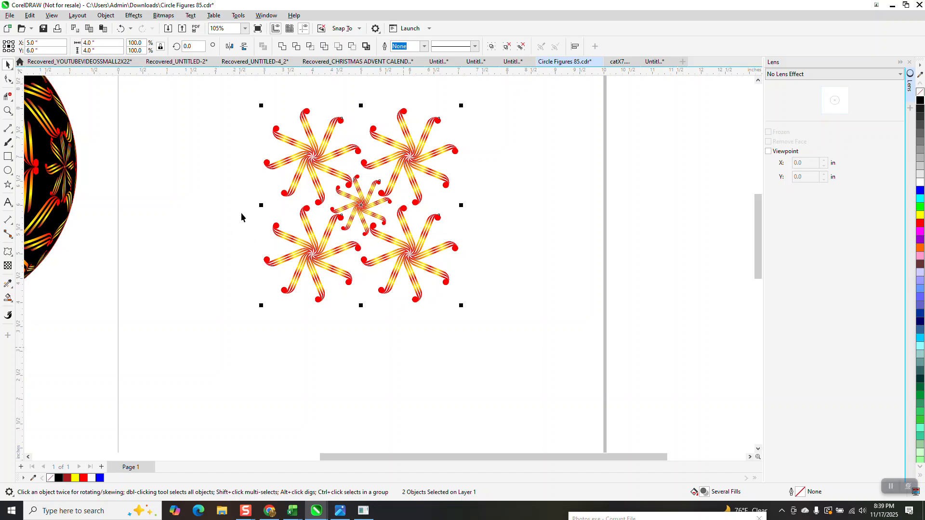
pyautogui.moveTo(262, 206); pyautogui.dragTo(438, 212)
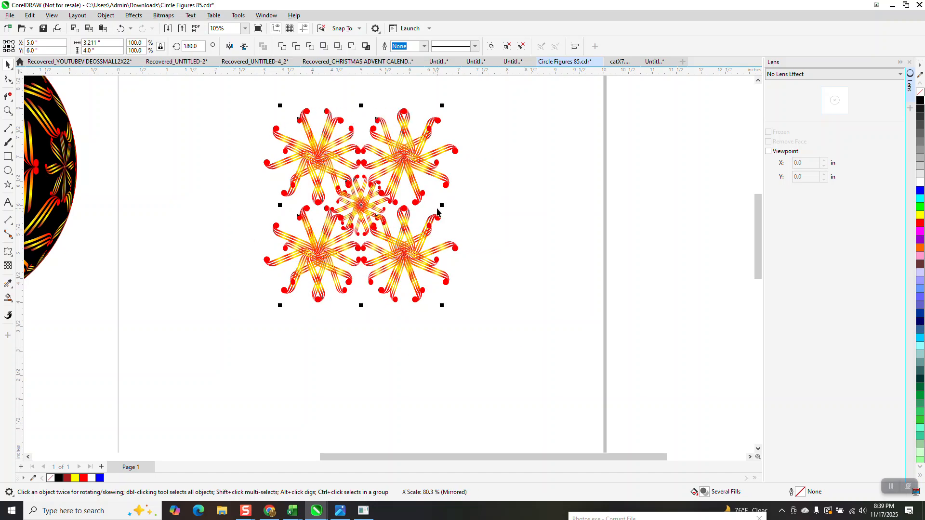
pyautogui.click(444, 205)
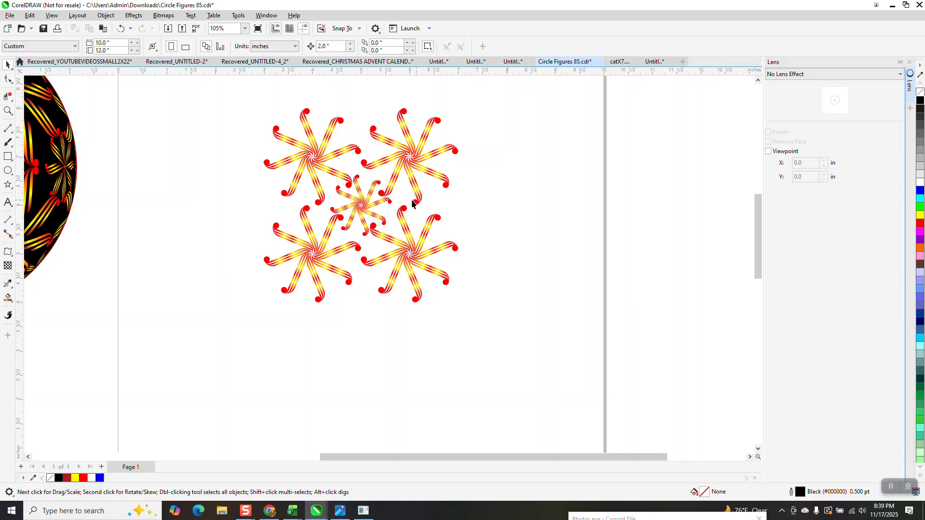
pyautogui.moveTo(388, 201); pyautogui.dragTo(434, 201)
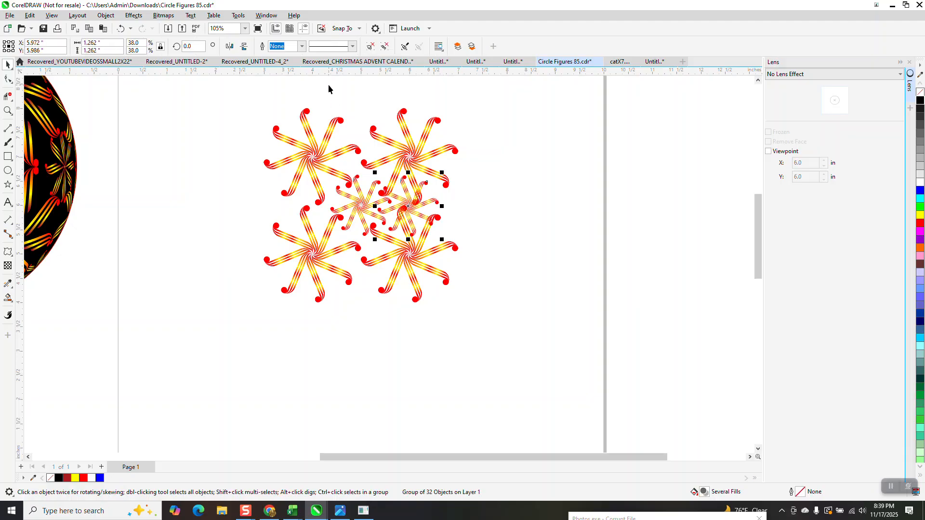
pyautogui.press('Delete')
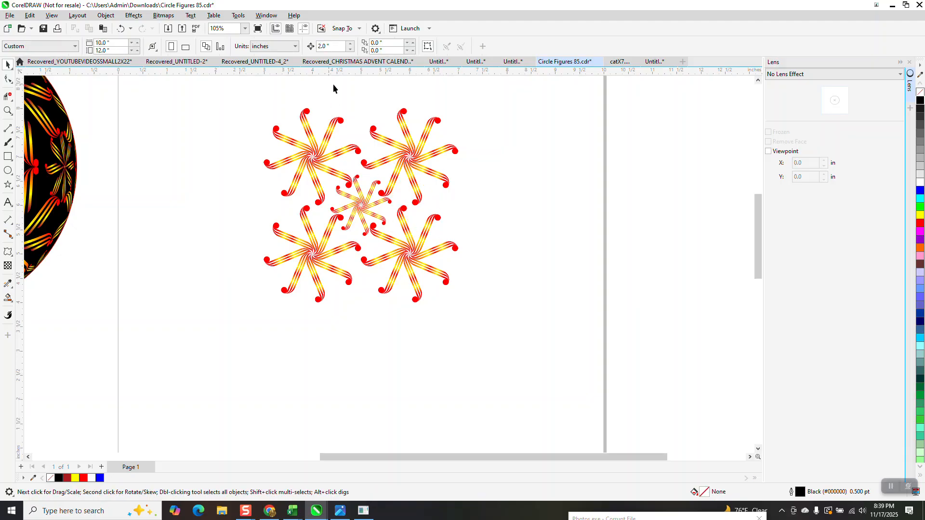
# Try a mirrored copy of the grouped five-pinwheel block directly to its right, and remove the copy
pyautogui.moveTo(533, 343); pyautogui.dragTo(535, 346)
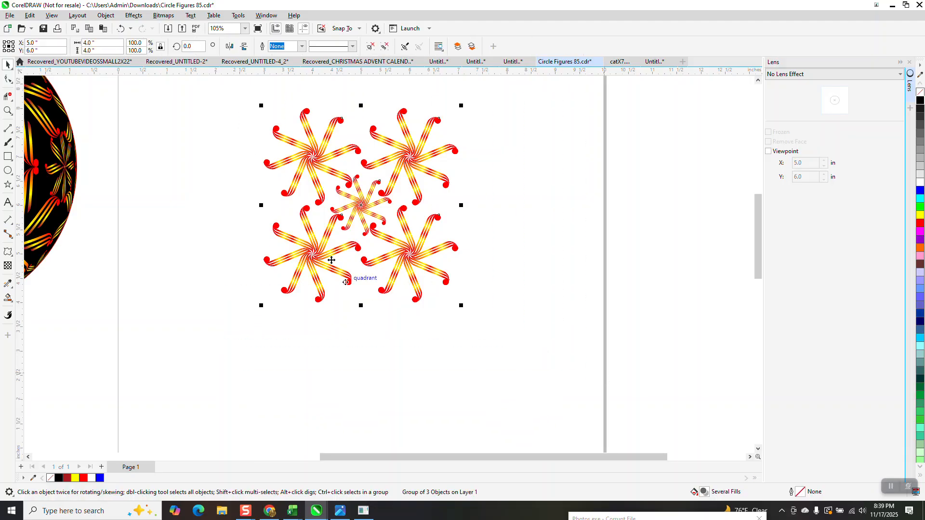
pyautogui.moveTo(263, 205); pyautogui.dragTo(471, 211)
pyautogui.scroll(-2, 342, 212)
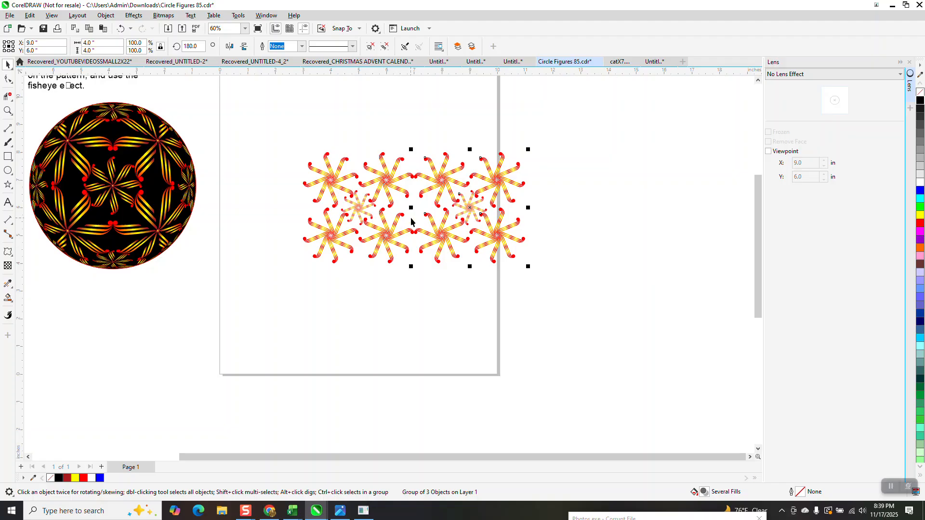
pyautogui.press('Delete')
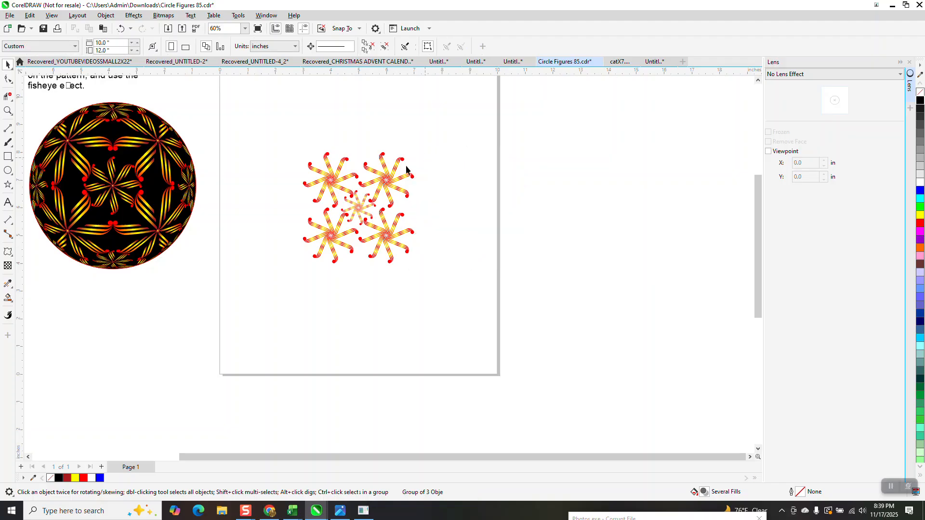
# Add a vertical and a horizontal guideline centered on the page, crossing at the small middle pinwheel's center
pyautogui.click(8, 111)
pyautogui.moveTo(286, 145); pyautogui.dragTo(478, 308)
pyautogui.scroll(-1, 373, 261)
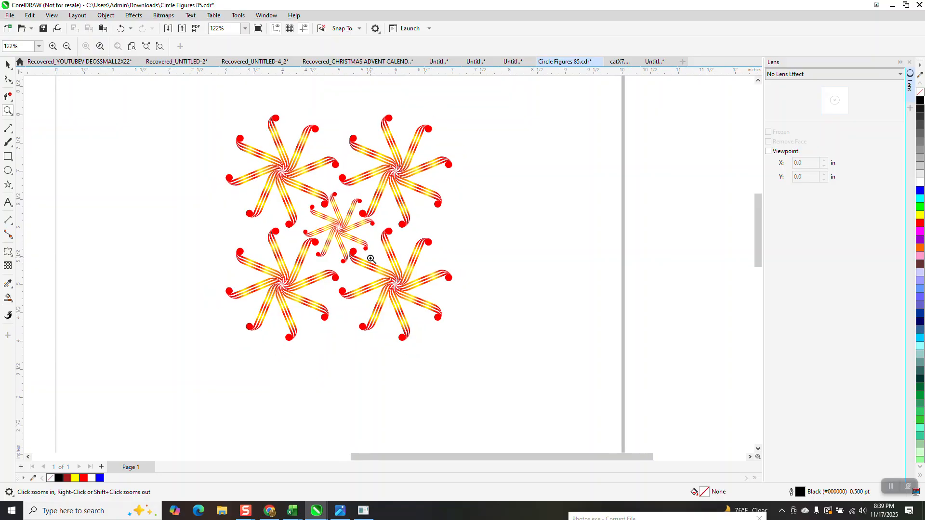
pyautogui.scroll(-2, 223, 202)
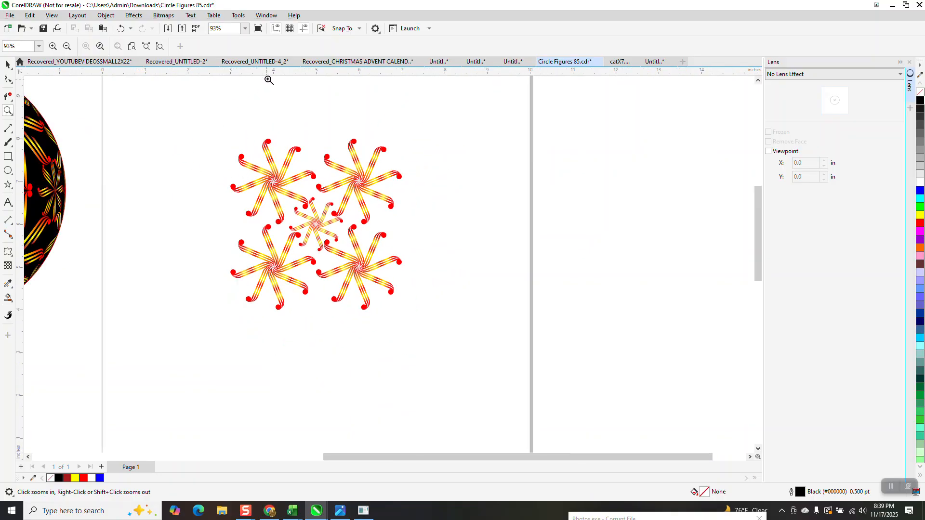
pyautogui.moveTo(272, 72); pyautogui.dragTo(280, 105)
pyautogui.press('p')
pyautogui.moveTo(21, 156); pyautogui.dragTo(128, 169)
pyautogui.press('p')
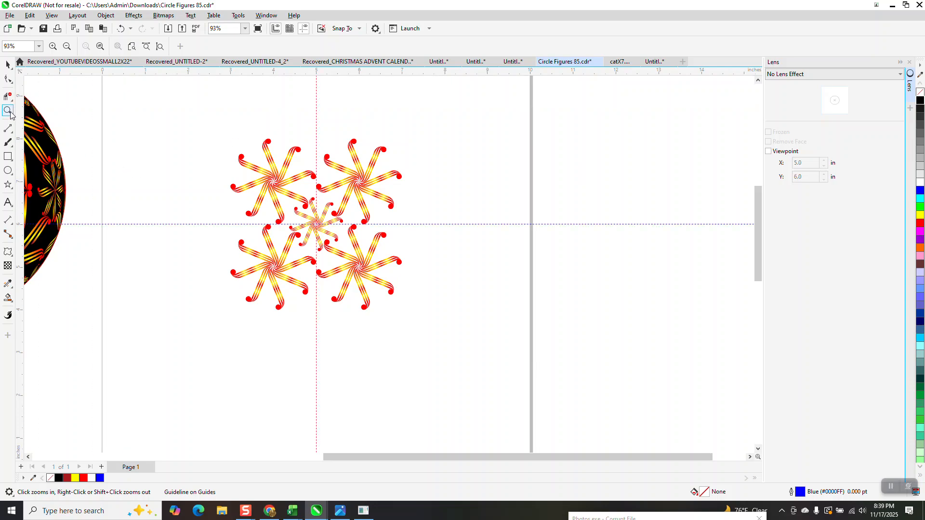
# Add a vertical guideline at 4 inches and draw a 1-inch square from the small pinwheel's center to the upper-left pinwheel's center
pyautogui.moveTo(261, 208); pyautogui.dragTo(354, 250)
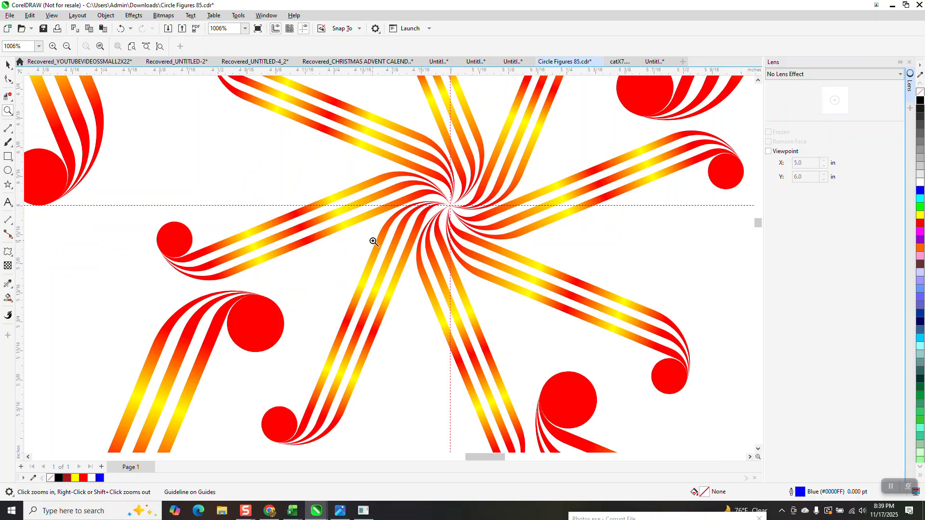
pyautogui.scroll(-5, 374, 241)
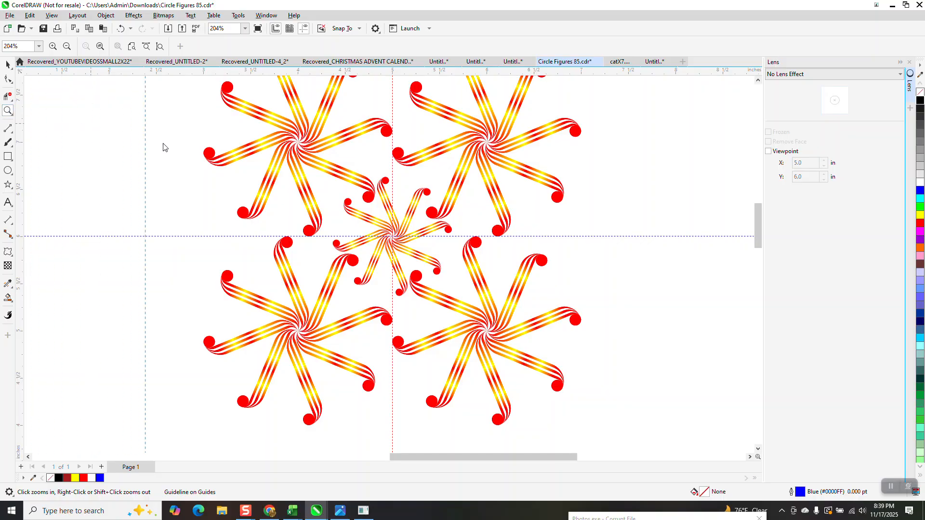
pyautogui.moveTo(263, 160); pyautogui.dragTo(314, 152)
pyautogui.scroll(-7, 262, 140)
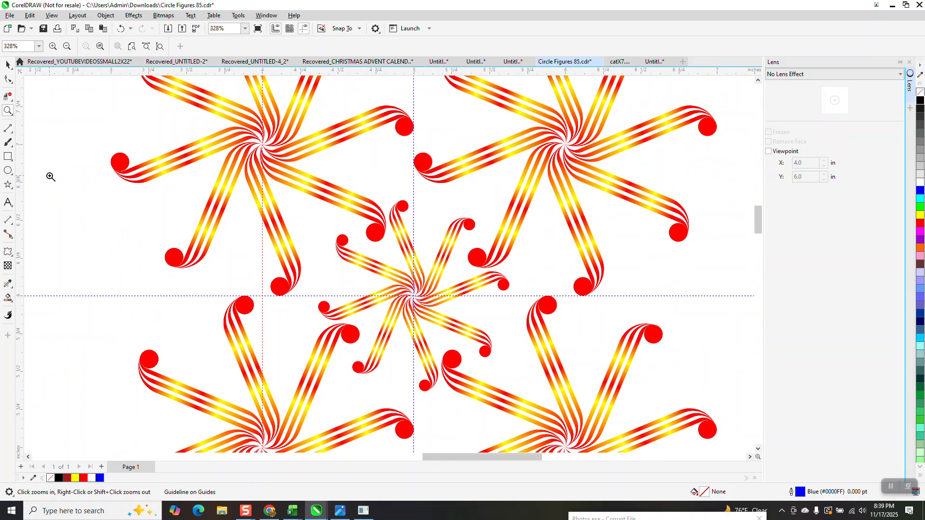
pyautogui.press('F6')
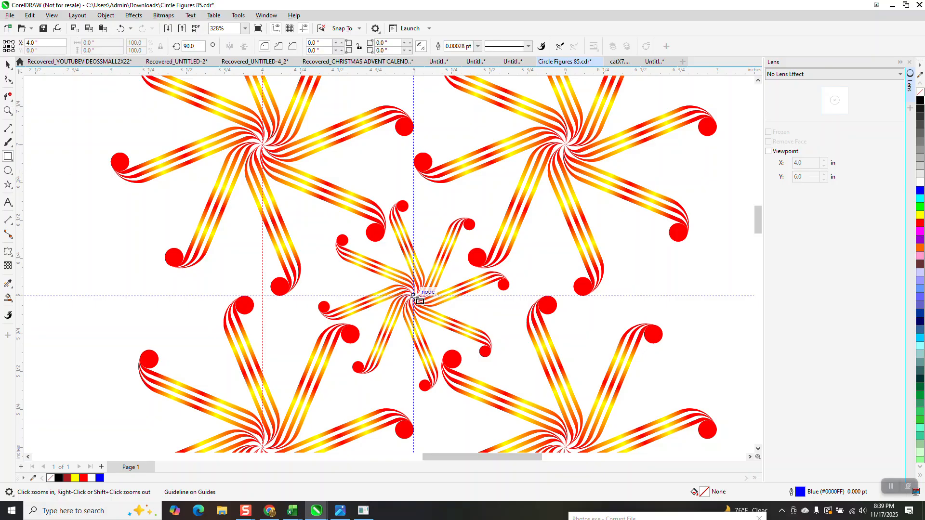
pyautogui.moveTo(413, 296); pyautogui.dragTo(265, 145)
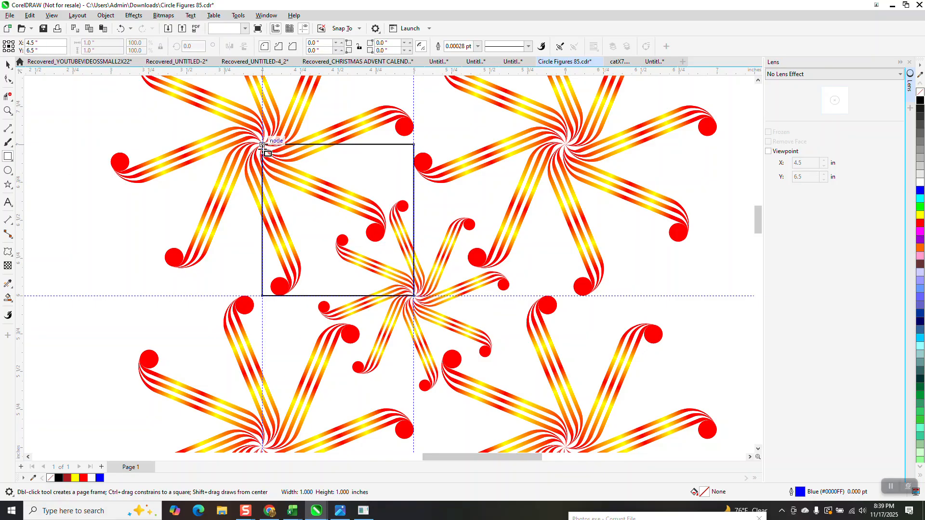
# Intersect the 1-inch square with the grouped pinwheels and move the resulting piece off the page to the right
pyautogui.scroll(-3, 294, 202)
pyautogui.scroll(-2, 261, 193)
pyautogui.click(7, 64)
pyautogui.moveTo(194, 124); pyautogui.dragTo(438, 336)
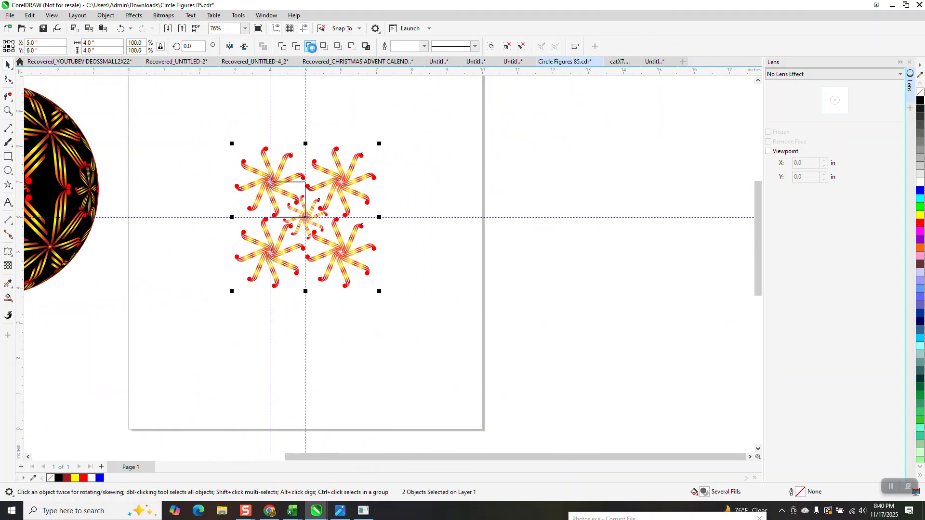
pyautogui.click(311, 47)
pyautogui.moveTo(268, 192); pyautogui.dragTo(557, 191)
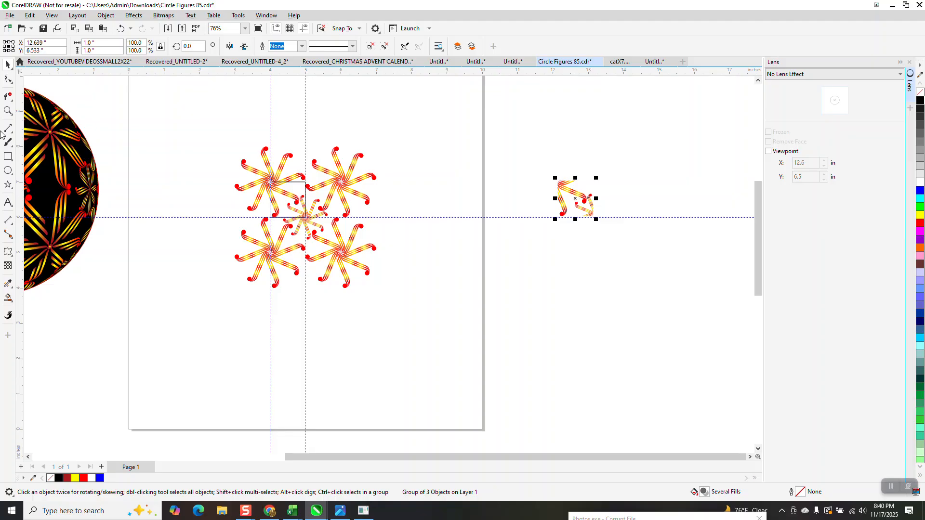
# Make a horizontally mirrored copy of the 1-inch piece directly against its left side
pyautogui.click(8, 111)
pyautogui.moveTo(472, 164); pyautogui.dragTo(702, 306)
pyautogui.click(8, 64)
pyautogui.click(315, 148)
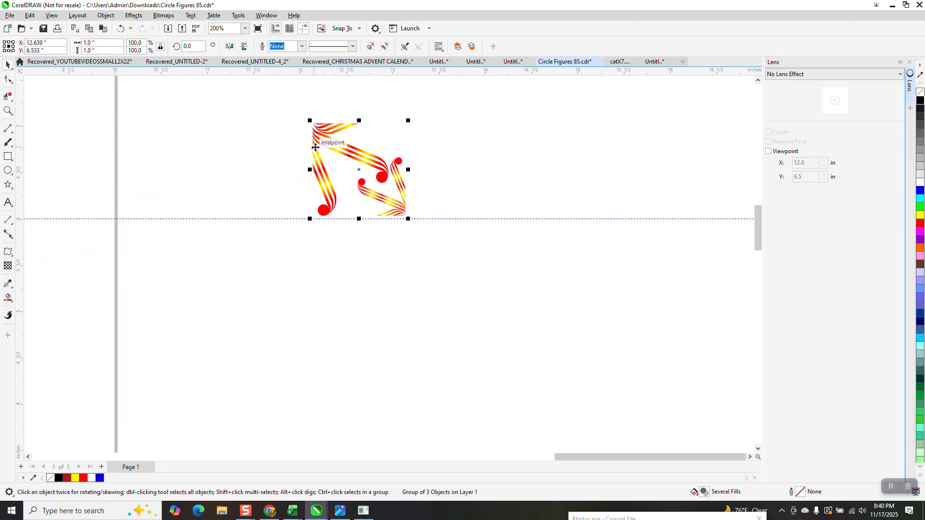
pyautogui.moveTo(409, 170); pyautogui.dragTo(213, 169)
# Make a vertically mirrored copy of both pieces directly above them, forming a 2-inch square block
pyautogui.scroll(-1, 285, 188)
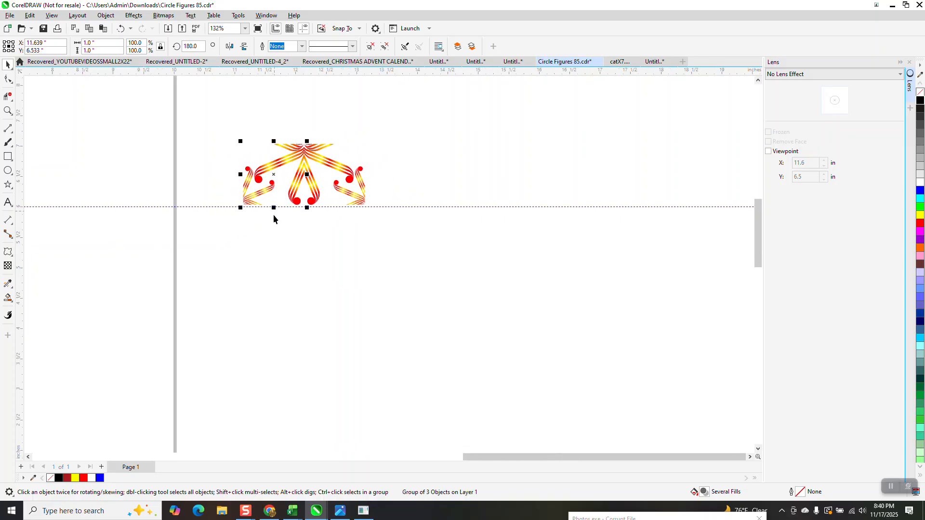
pyautogui.click(271, 238)
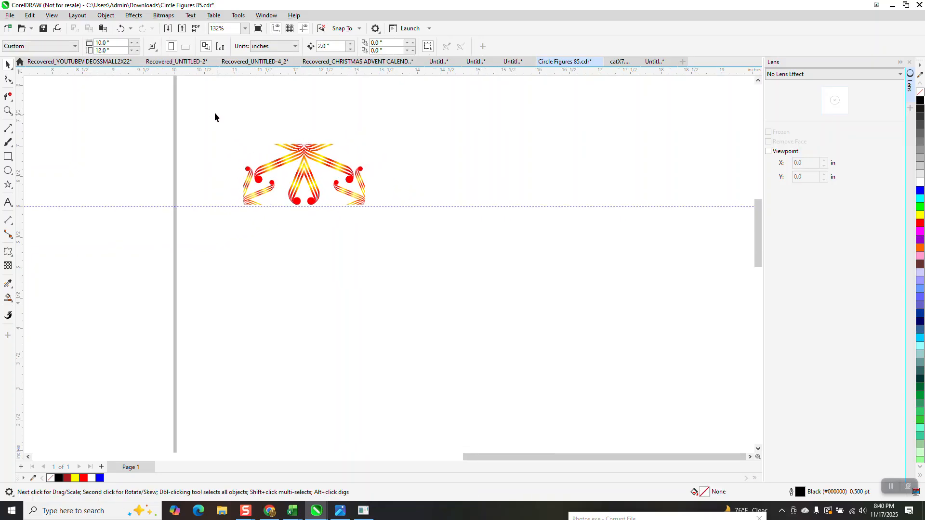
pyautogui.moveTo(359, 235); pyautogui.dragTo(394, 268)
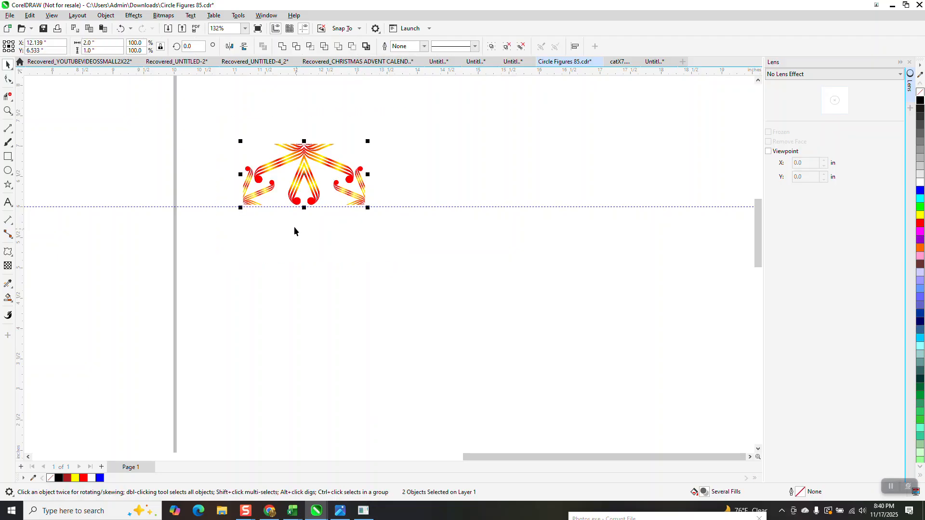
pyautogui.moveTo(302, 209); pyautogui.dragTo(304, 76)
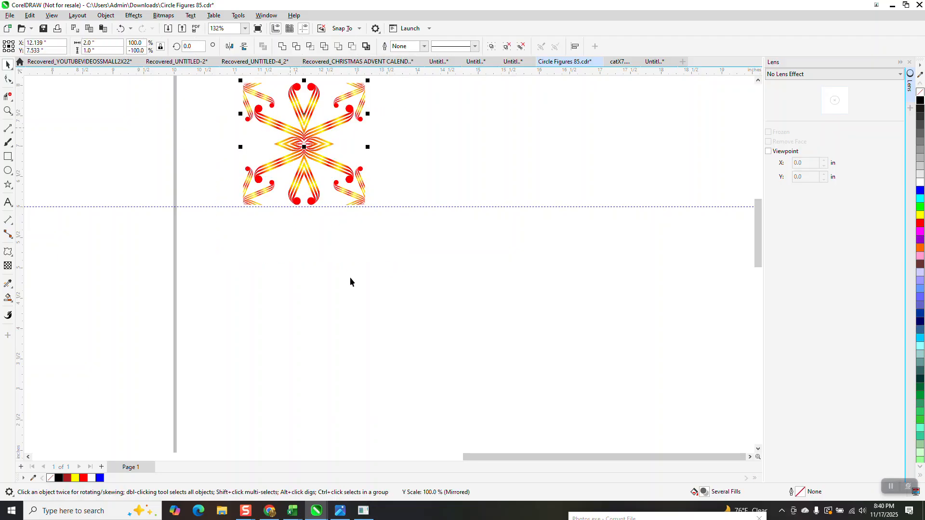
# Repeat the 2-inch block to the right with mirrored copies until the strip is 8 inches wide
pyautogui.scroll(-1, 347, 315)
pyautogui.moveTo(251, 105); pyautogui.dragTo(422, 271)
pyautogui.moveTo(265, 184); pyautogui.dragTo(456, 184)
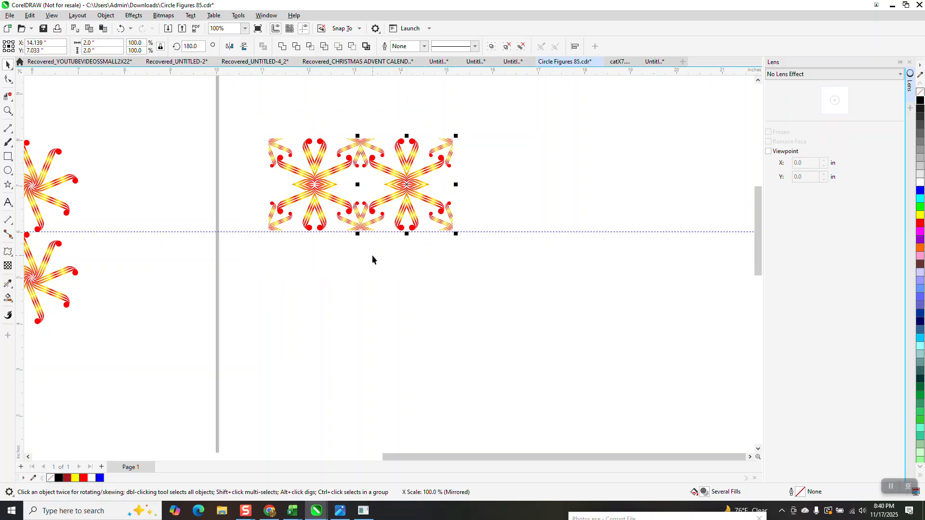
pyautogui.scroll(-1, 371, 258)
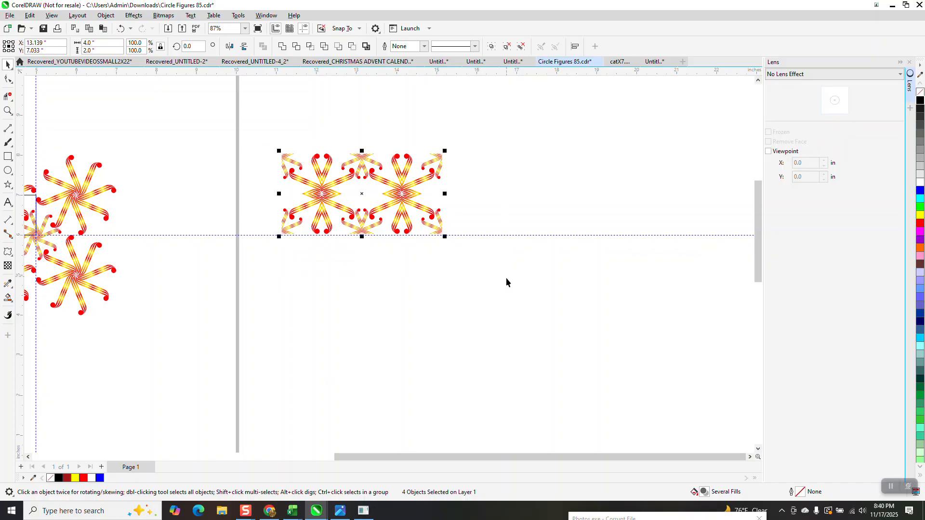
pyautogui.moveTo(277, 193); pyautogui.dragTo(605, 194)
# Make a vertically mirrored copy of the whole 8-inch strip directly below it
pyautogui.moveTo(254, 132); pyautogui.dragTo(608, 291)
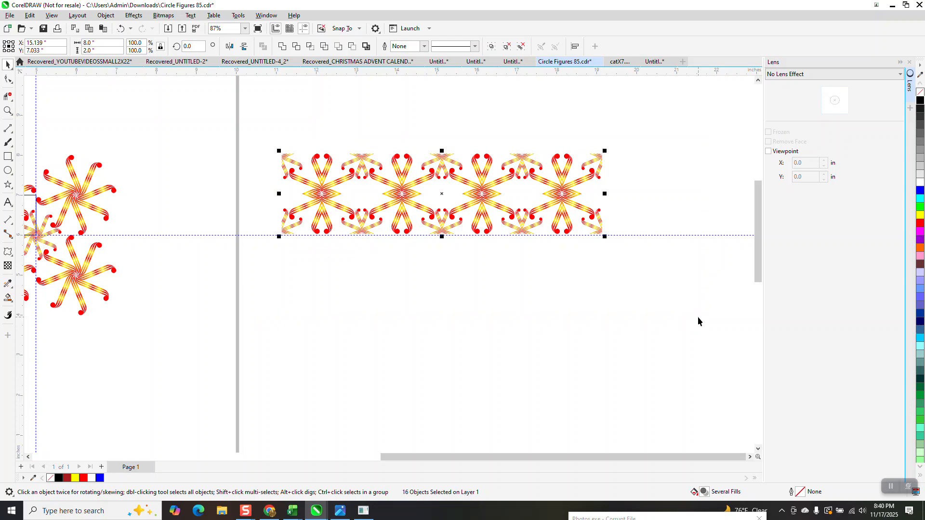
pyautogui.scroll(3, 698, 316)
pyautogui.scroll(-4, 418, 297)
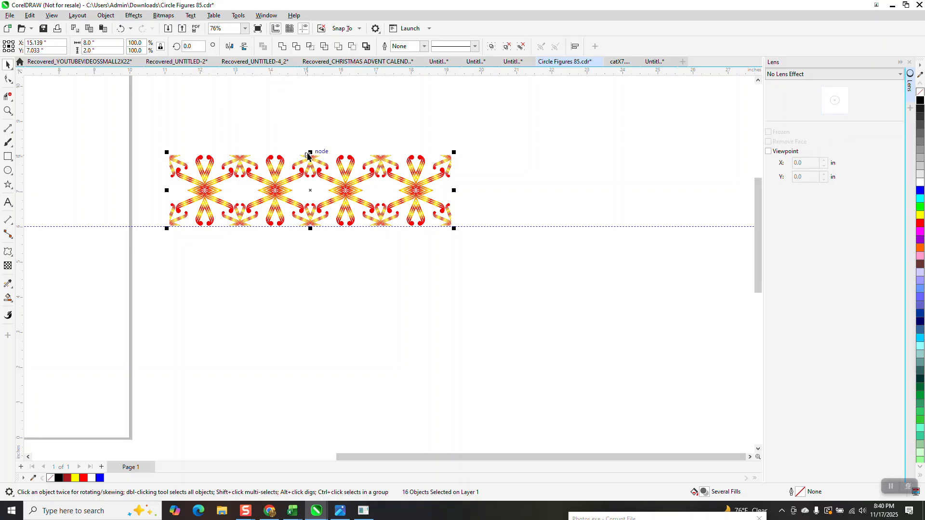
pyautogui.moveTo(309, 152); pyautogui.dragTo(310, 241)
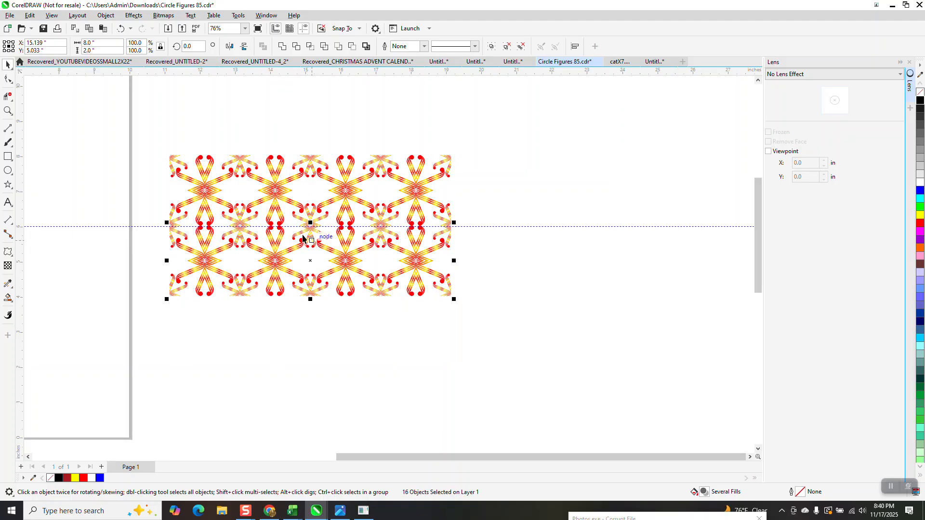
# Select every piece of the 8 by 4 inch pattern and group them
pyautogui.scroll(-1, 251, 202)
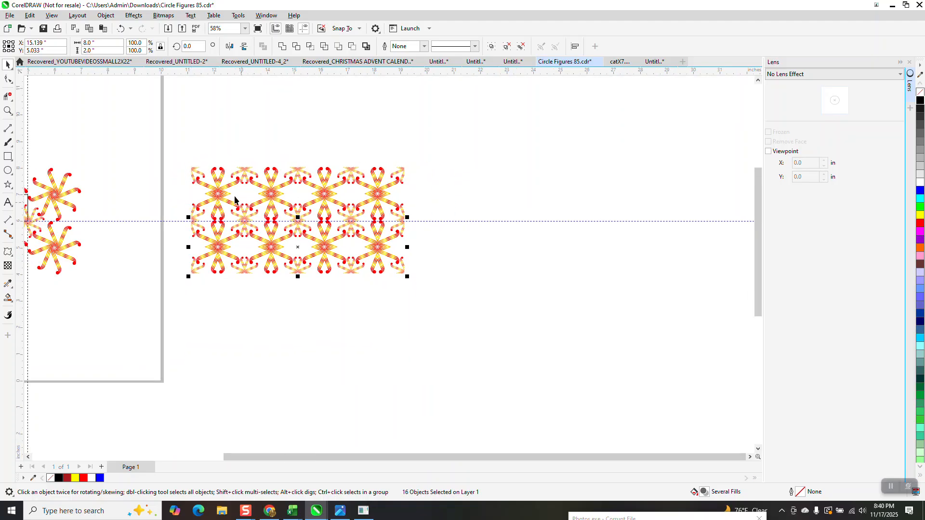
pyautogui.moveTo(184, 151); pyautogui.dragTo(432, 292)
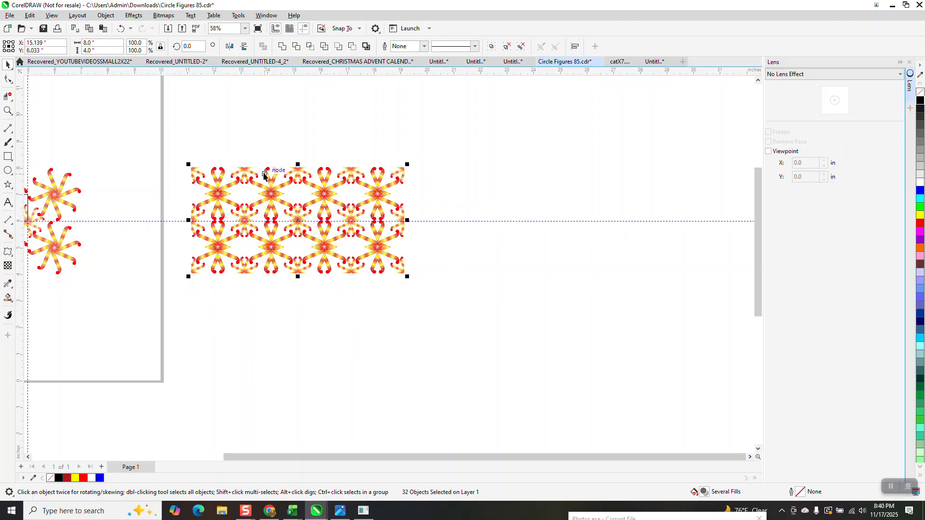
pyautogui.click(317, 285)
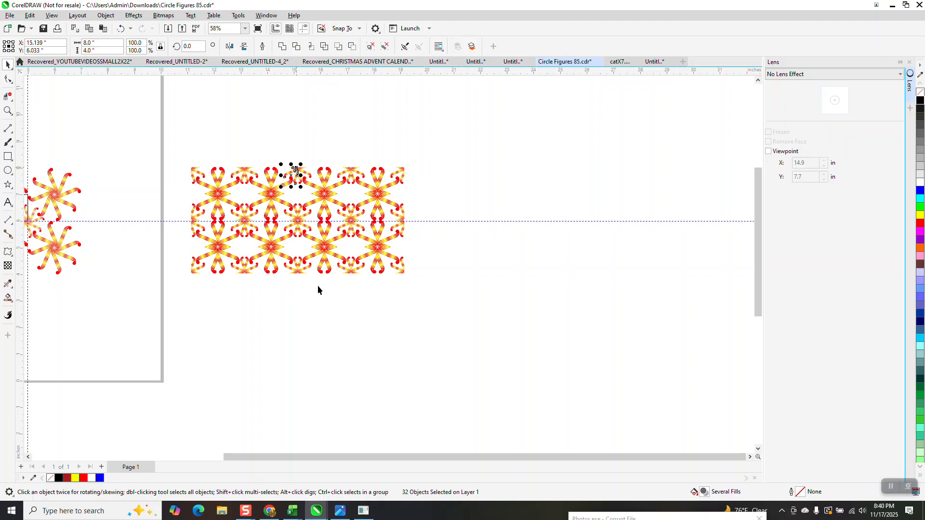
pyautogui.click(296, 167)
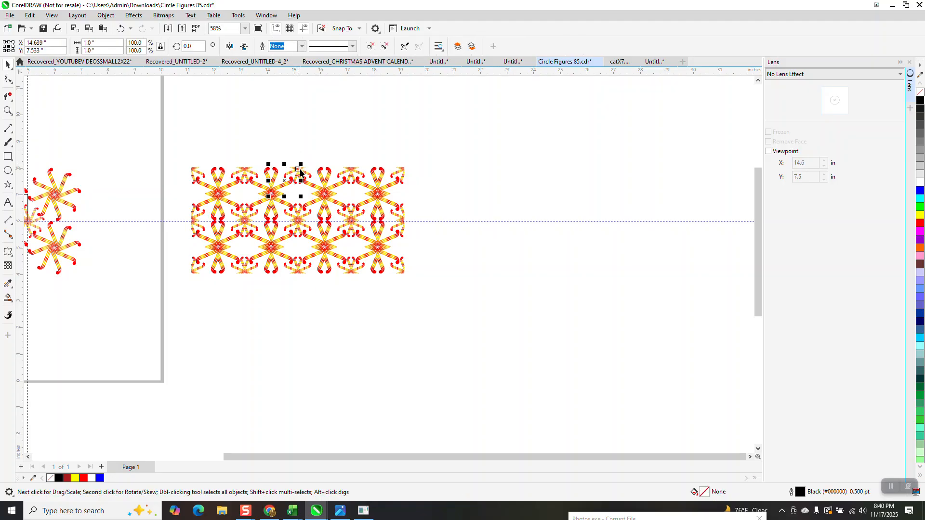
pyautogui.moveTo(177, 149); pyautogui.dragTo(336, 255)
pyautogui.moveTo(499, 318); pyautogui.dragTo(501, 320)
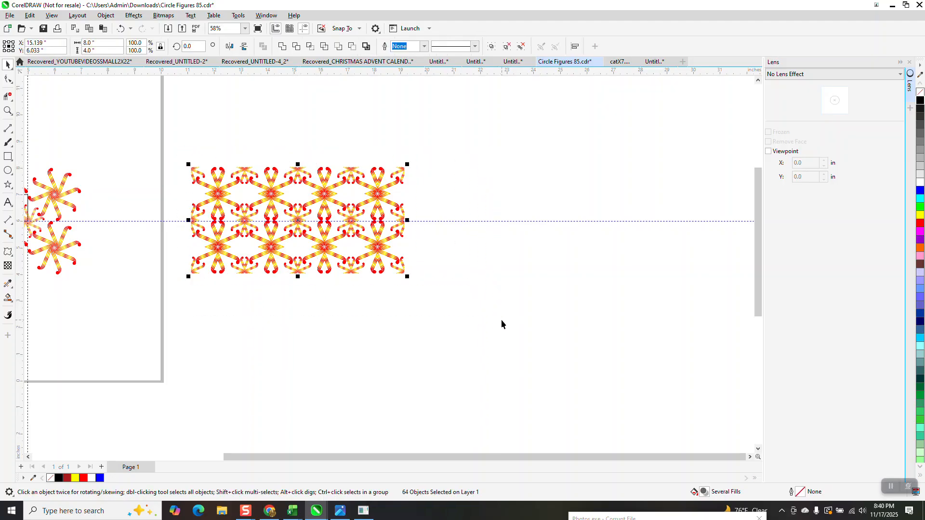
pyautogui.hotkey('ctrl', 'g')
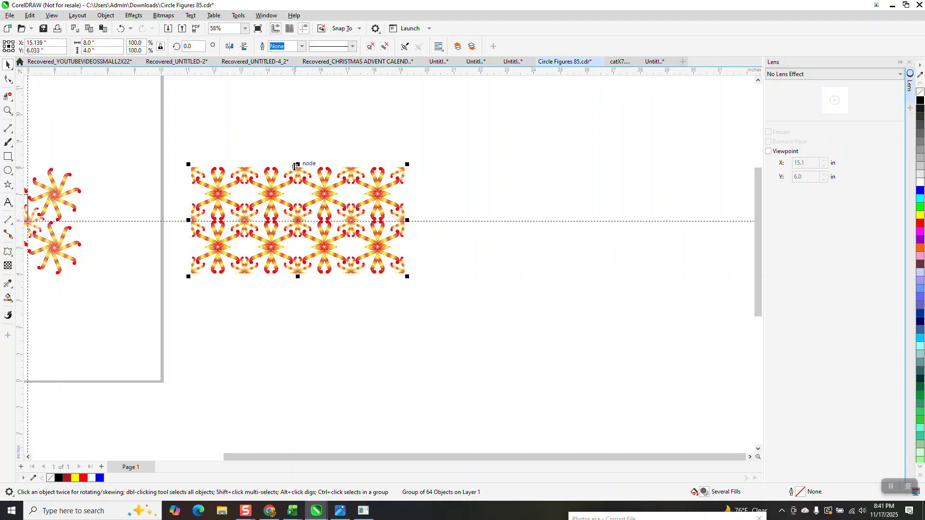
# Make a mirrored copy of the grouped pattern directly below it, completing an 8-inch square
pyautogui.moveTo(297, 165); pyautogui.dragTo(305, 229)
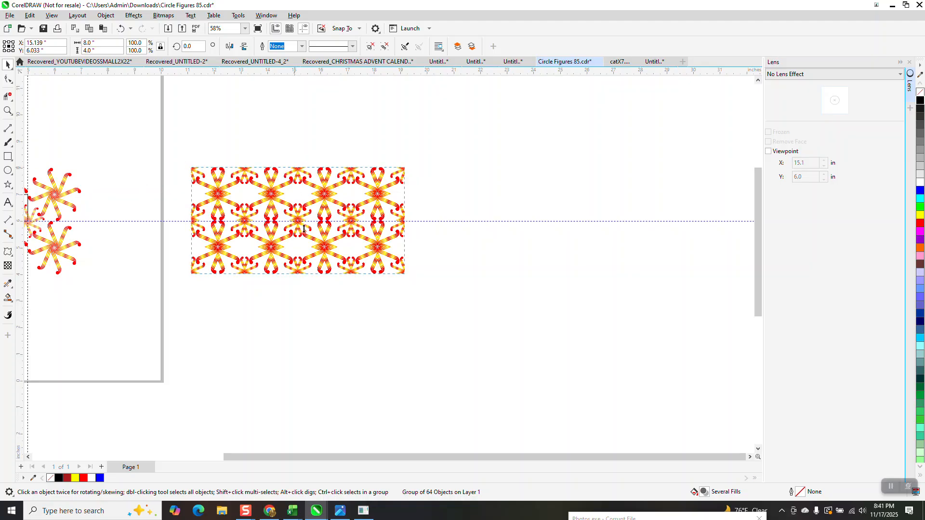
pyautogui.moveTo(314, 300); pyautogui.dragTo(313, 300)
pyautogui.rightClick(313, 300)
# Draw a rectangle about 9.6 by 9.6 inches around the pattern, fill it with black, and place it behind the pattern
pyautogui.scroll(-2, 257, 246)
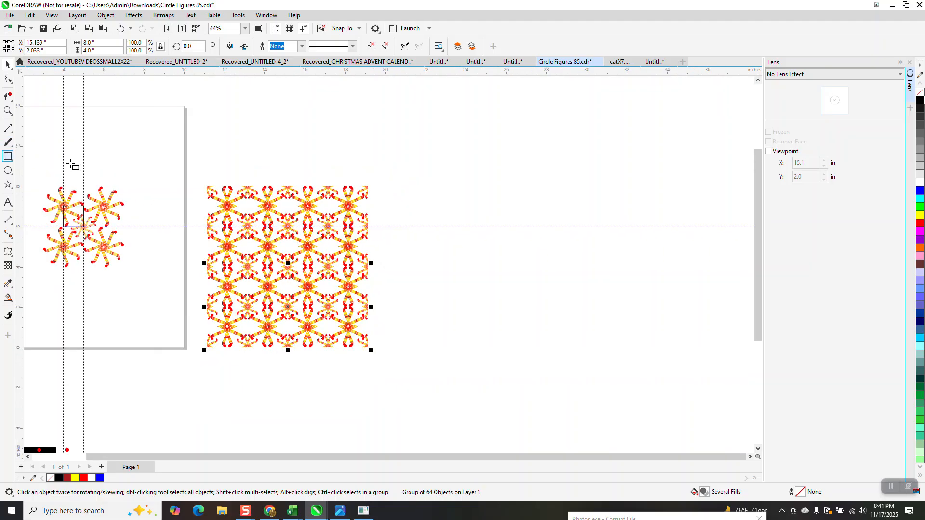
pyautogui.click(8, 156)
pyautogui.moveTo(196, 174); pyautogui.dragTo(388, 366)
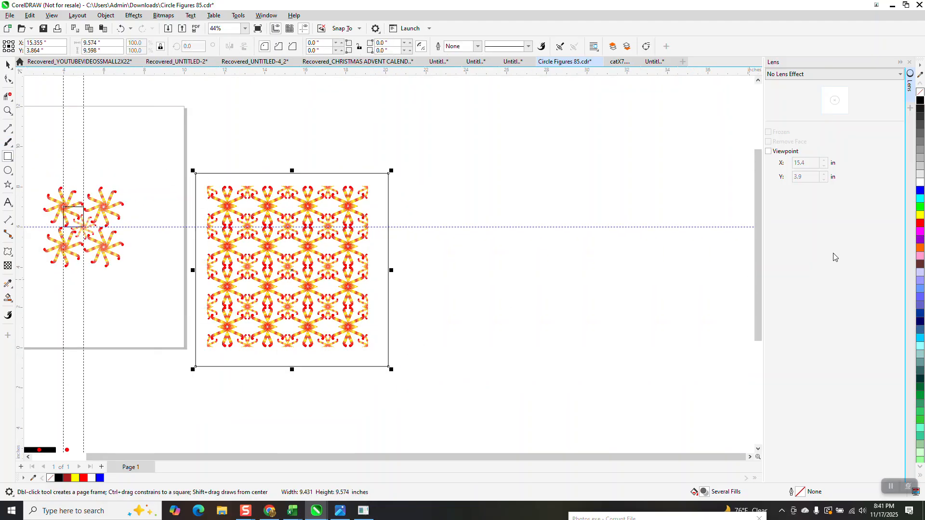
pyautogui.click(920, 100)
pyautogui.click(106, 15)
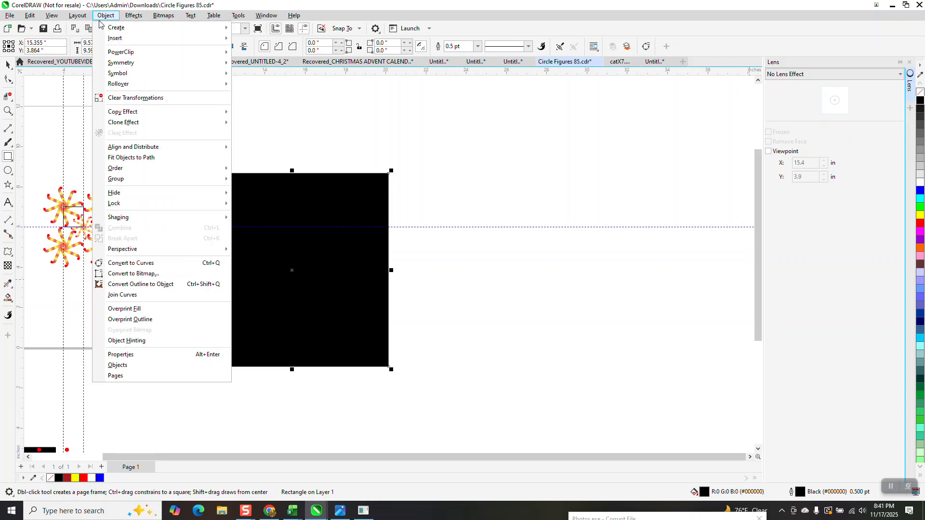
pyautogui.moveTo(116, 168)
pyautogui.click(255, 180)
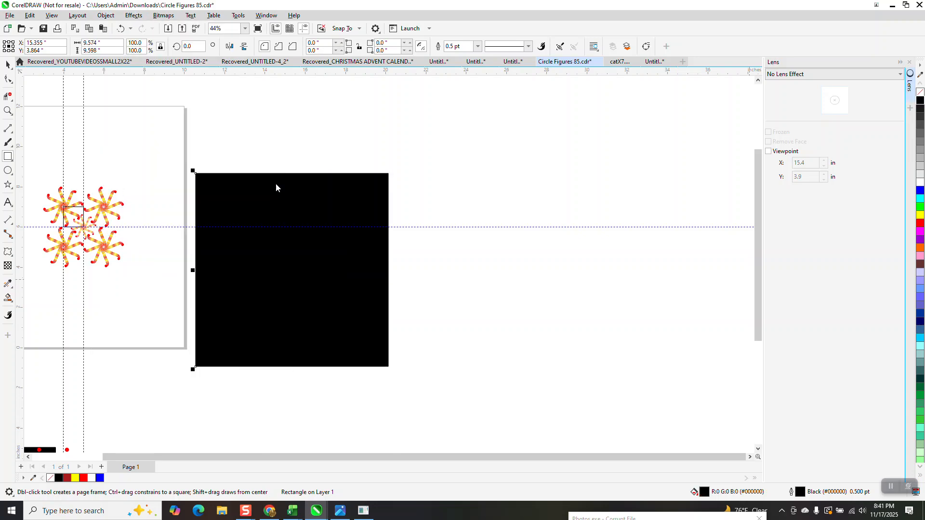
# Examine the mirrored pattern on its black background, both in close detail and as a whole
pyautogui.click(8, 111)
pyautogui.moveTo(233, 196); pyautogui.dragTo(308, 240)
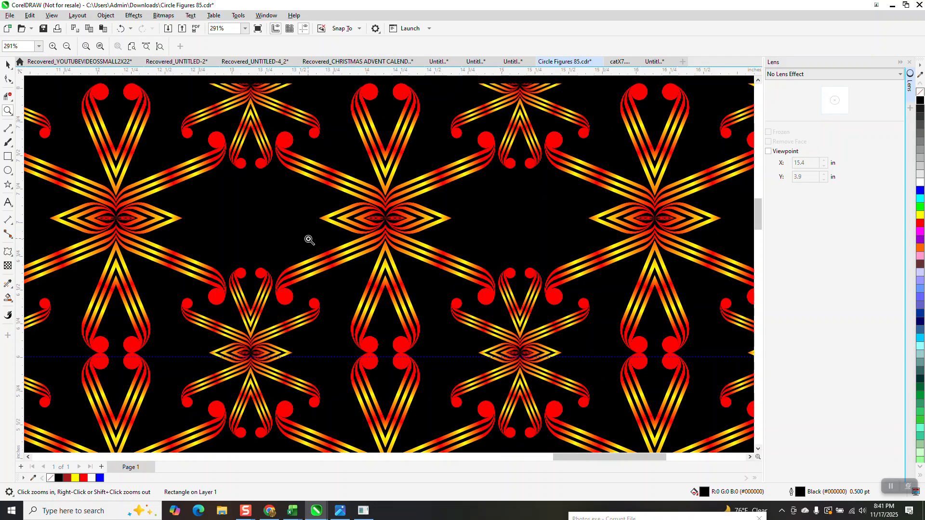
pyautogui.scroll(-3, 306, 232)
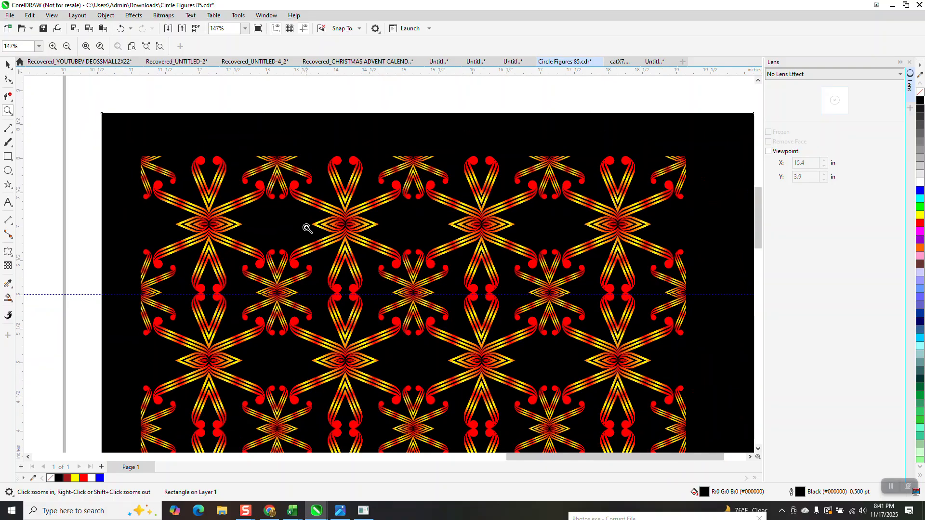
pyautogui.scroll(4, 328, 207)
pyautogui.scroll(-2, 392, 207)
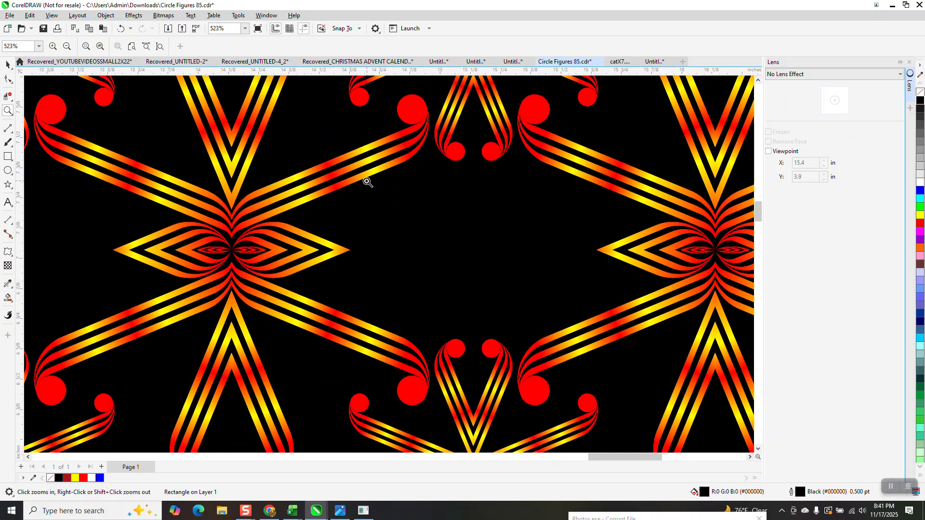
pyautogui.scroll(1, 363, 178)
pyautogui.scroll(-3, 362, 185)
pyautogui.scroll(-1, 199, 135)
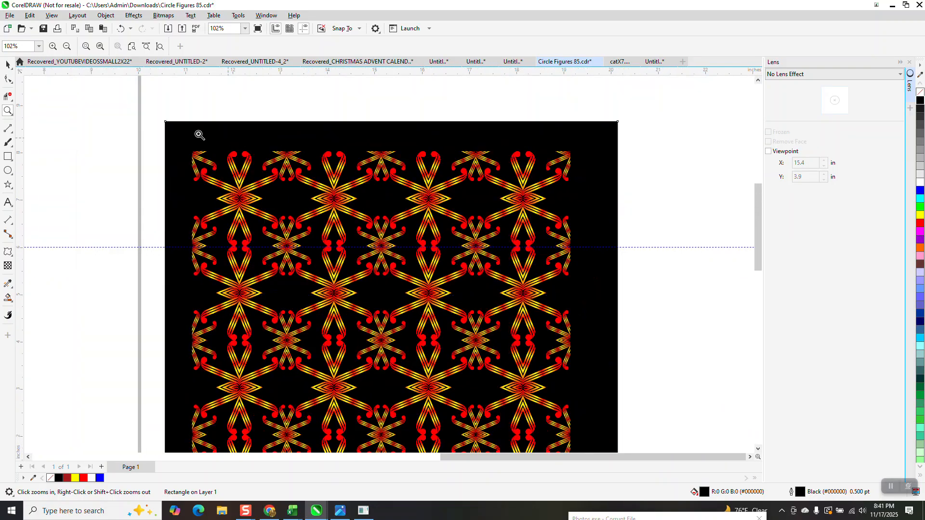
# Delete the horizontal guideline that runs across the pattern
pyautogui.click(11, 66)
pyautogui.press('space')
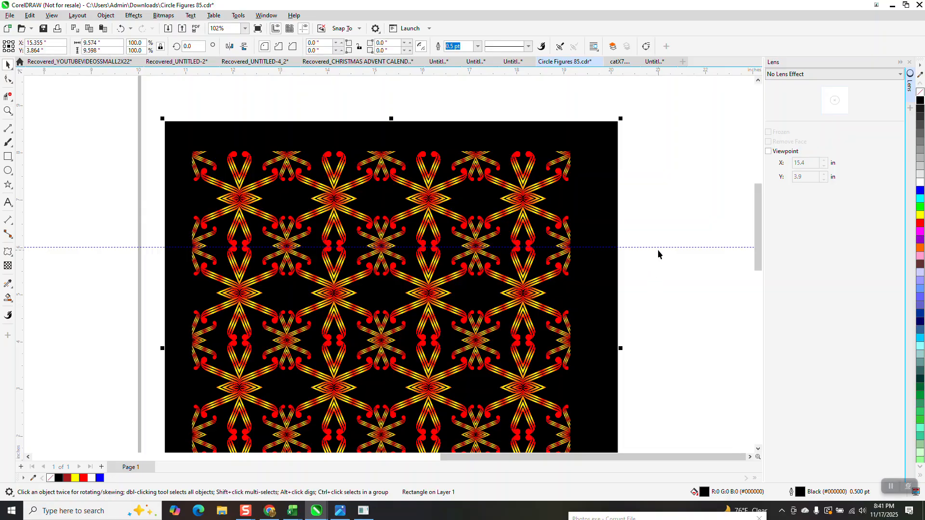
pyautogui.click(658, 250)
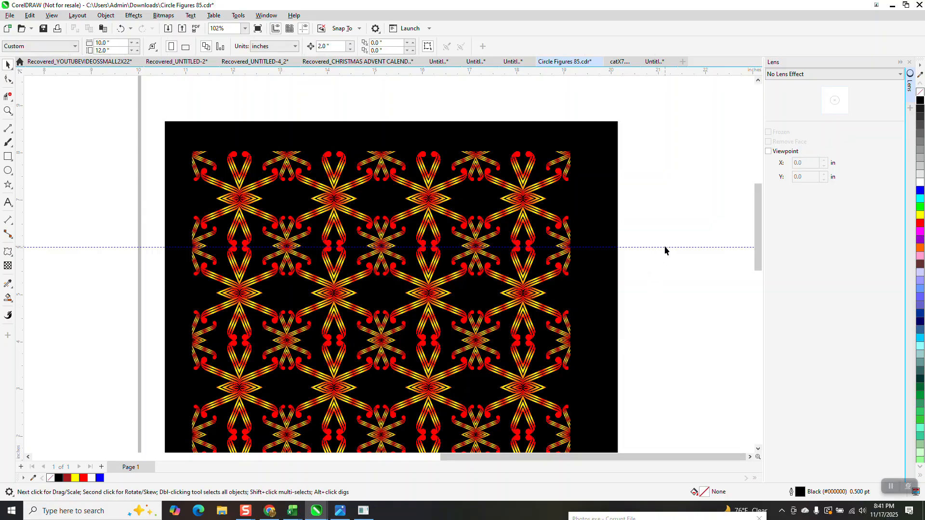
pyautogui.click(666, 247)
pyautogui.press('Delete')
pyautogui.scroll(-1, 403, 106)
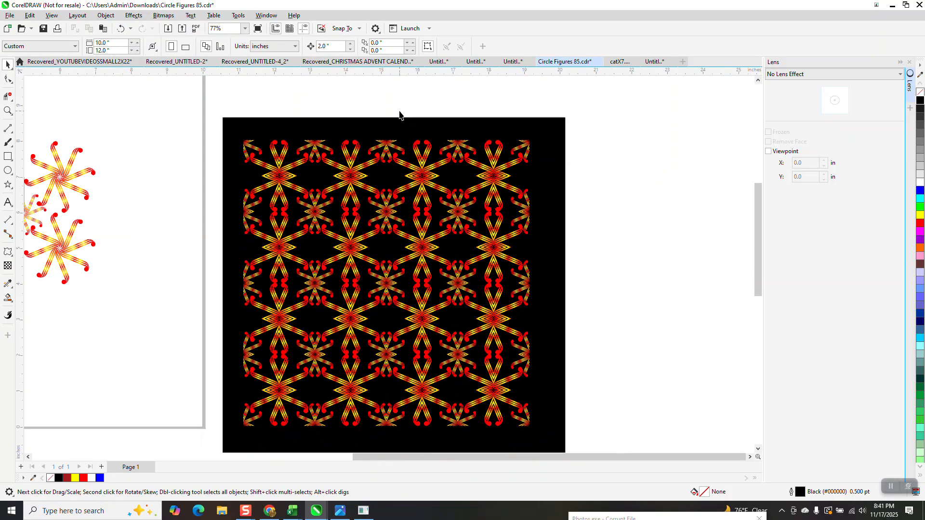